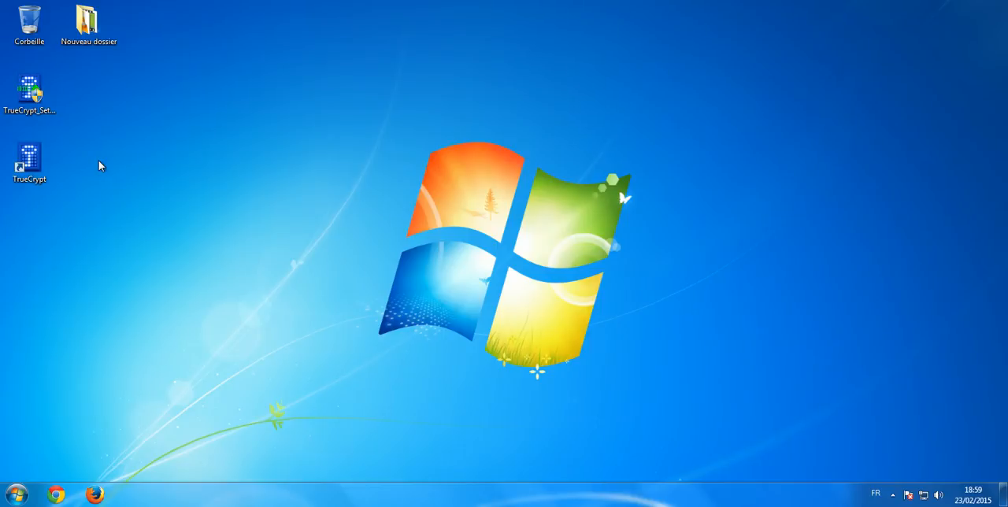
Open the Computer window and select the Redips Clef (E:) removable drive
{"action": "left_click", "coordinate": [16, 495]}
{"action": "left_click", "coordinate": [241, 313]}
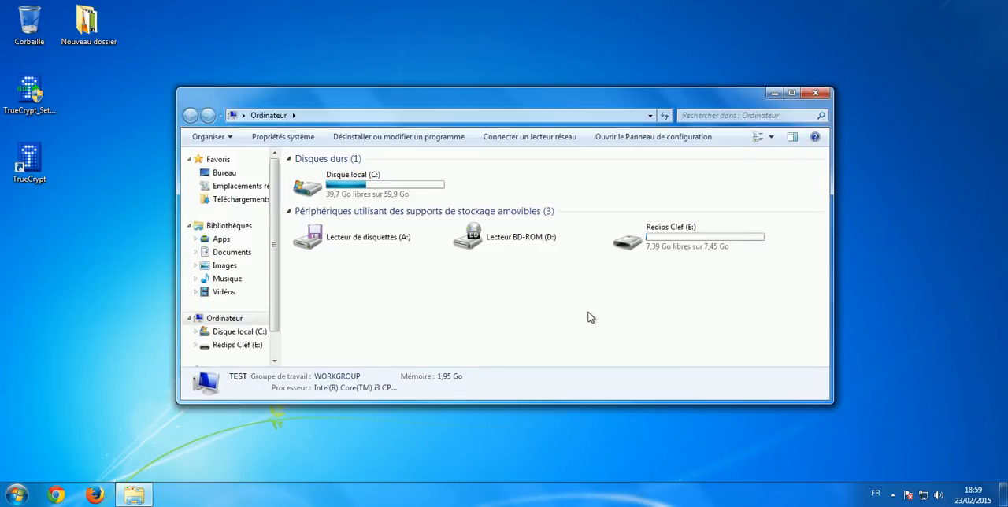
{"action": "left_click", "coordinate": [684, 245]}
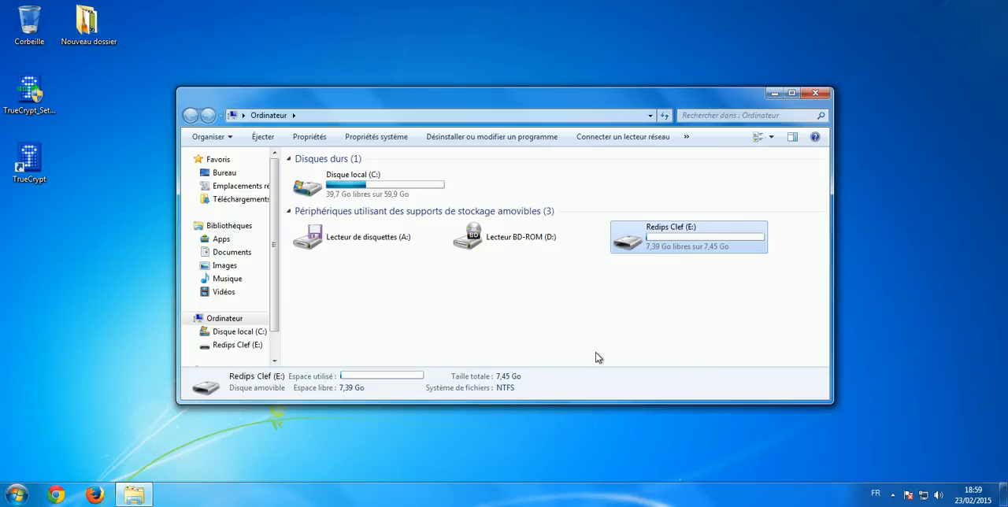
Review the formatting options for the Redips Clef (E:) drive with NTFS as file system, without starting the format
{"action": "right_click", "coordinate": [662, 248]}
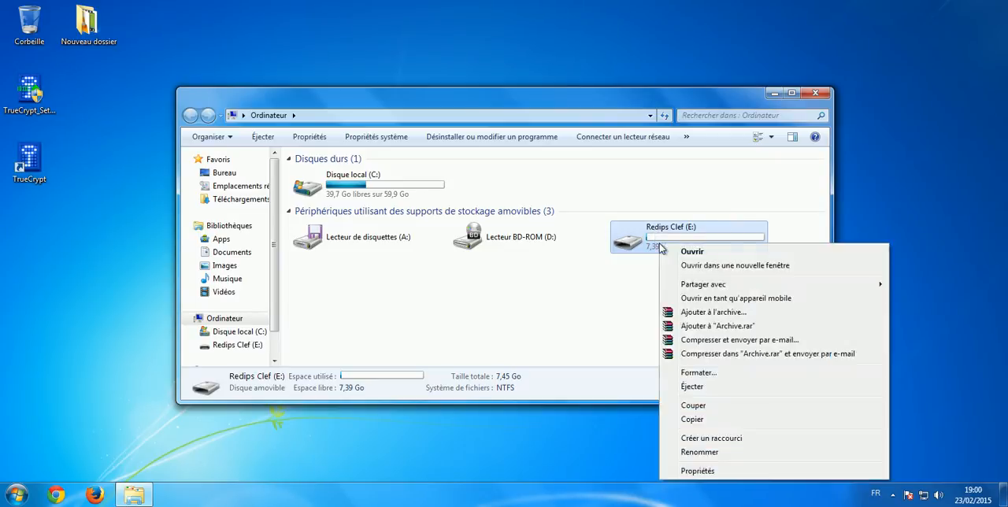
{"action": "left_click", "coordinate": [723, 375]}
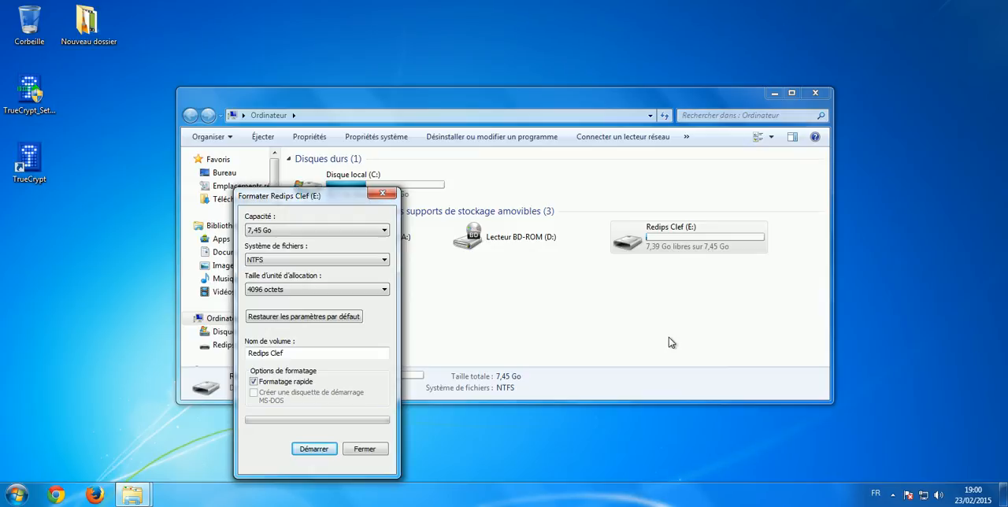
{"action": "left_click", "coordinate": [286, 261]}
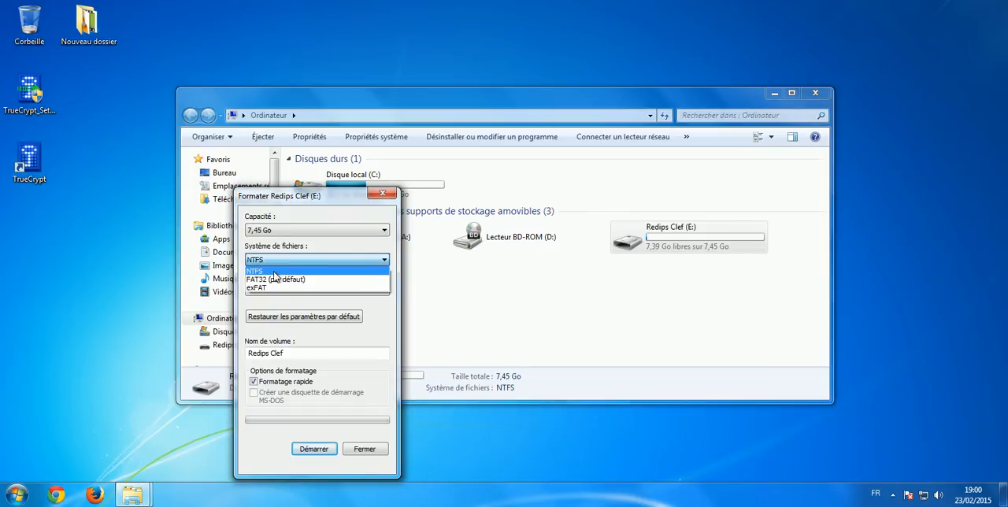
{"action": "left_click", "coordinate": [274, 272]}
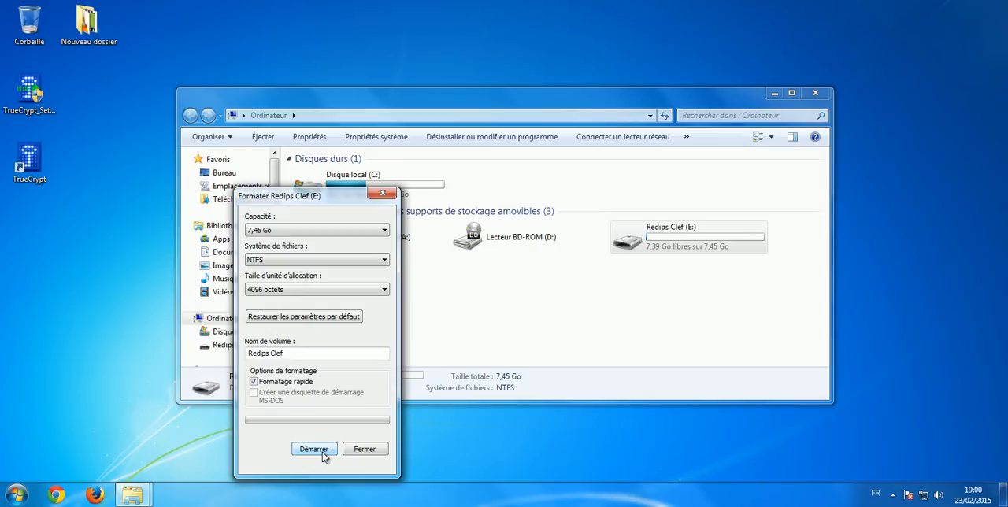
{"action": "left_click", "coordinate": [384, 194]}
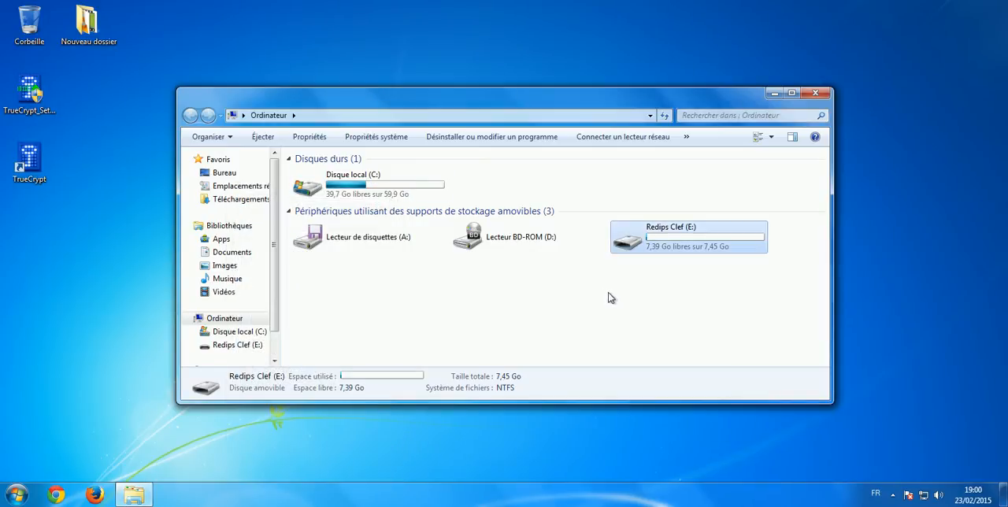
Launch TrueCrypt and create a traveler disk at E:\ that includes the Volume Creation Wizard and does nothing upon insertion
{"action": "double_click", "coordinate": [44, 162]}
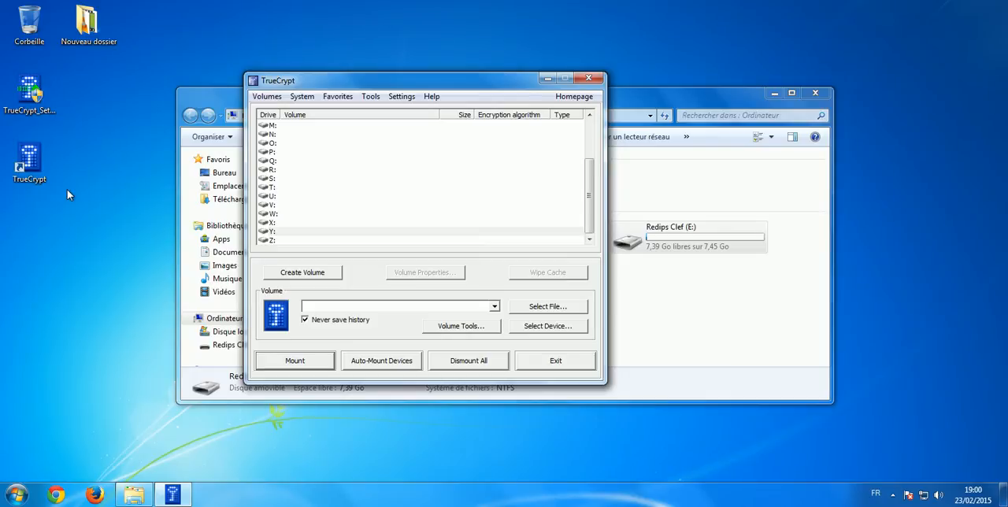
{"action": "left_click", "coordinate": [372, 97]}
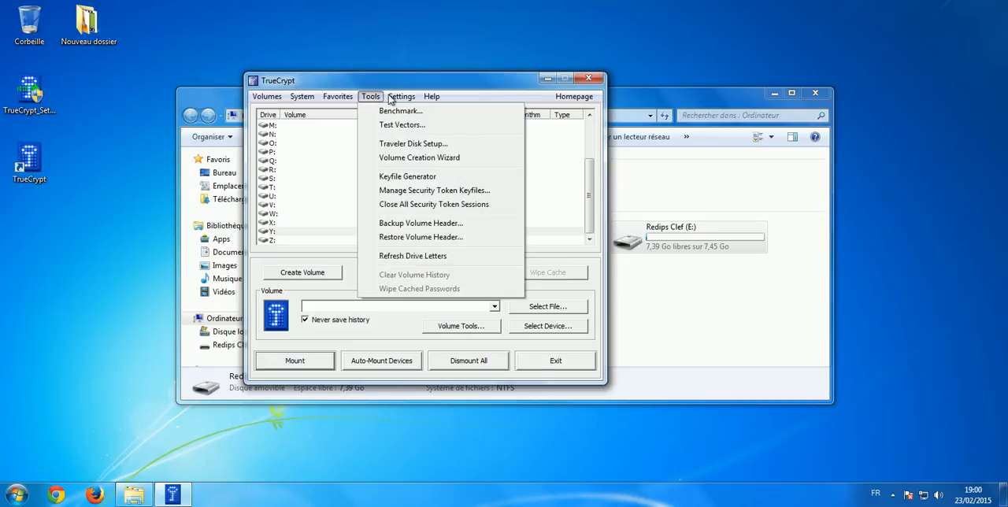
{"action": "left_click", "coordinate": [395, 146]}
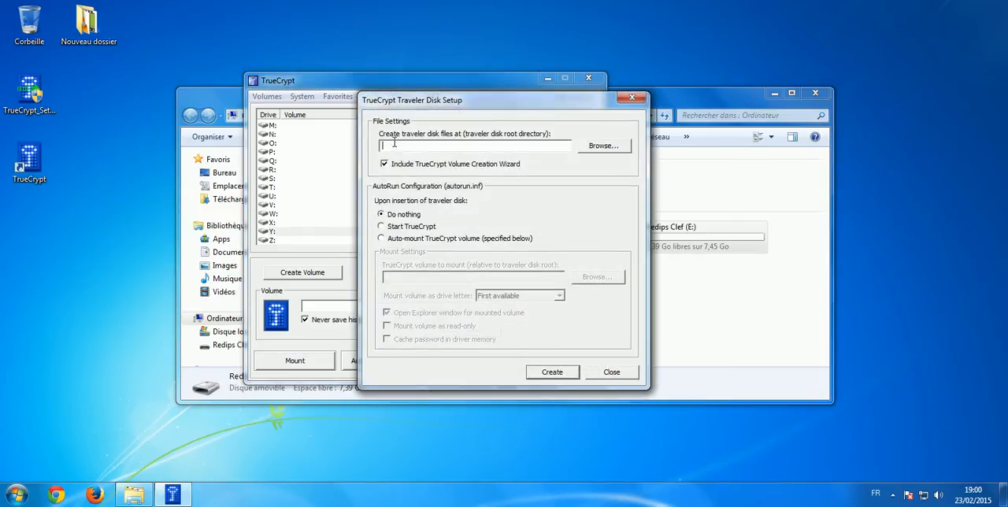
{"action": "left_click", "coordinate": [604, 146]}
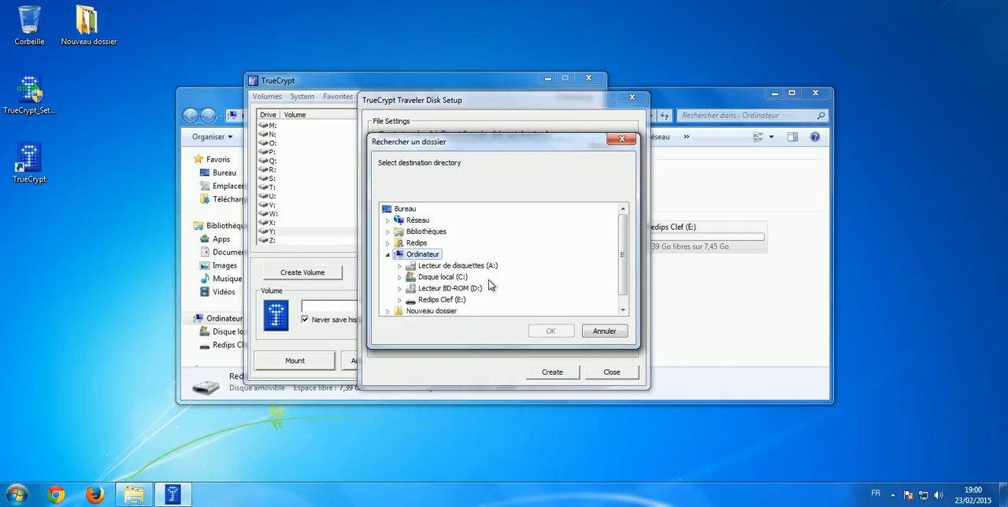
{"action": "left_click", "coordinate": [454, 303]}
{"action": "left_click", "coordinate": [549, 331]}
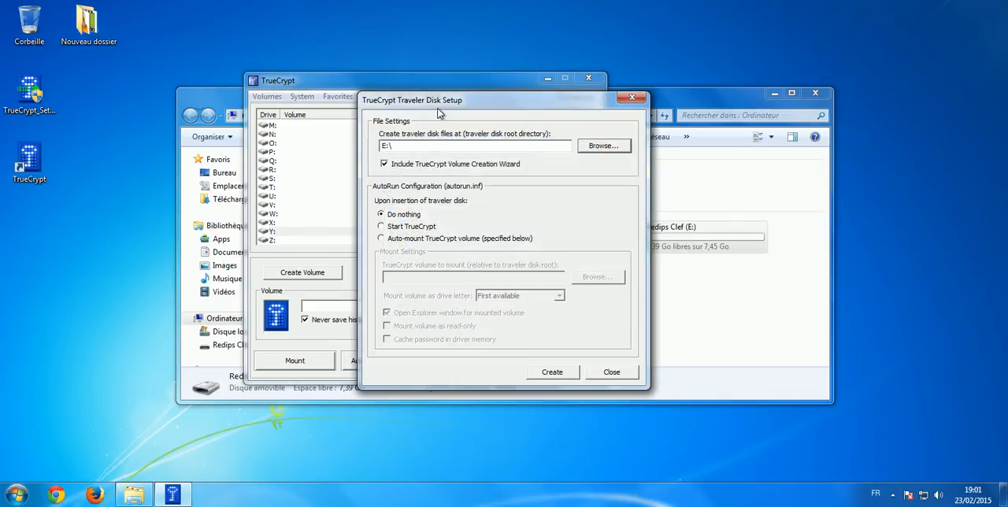
{"action": "left_click", "coordinate": [553, 377]}
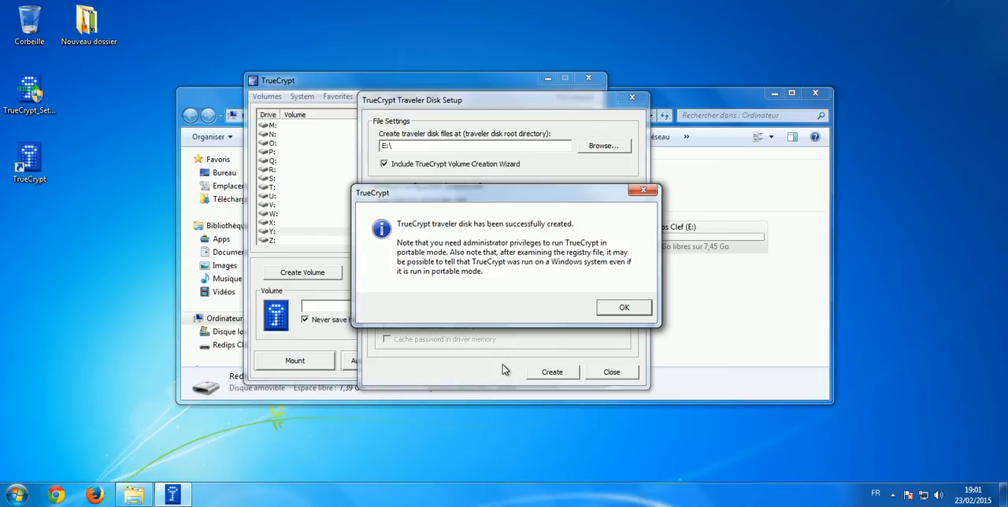
{"action": "left_click", "coordinate": [629, 308]}
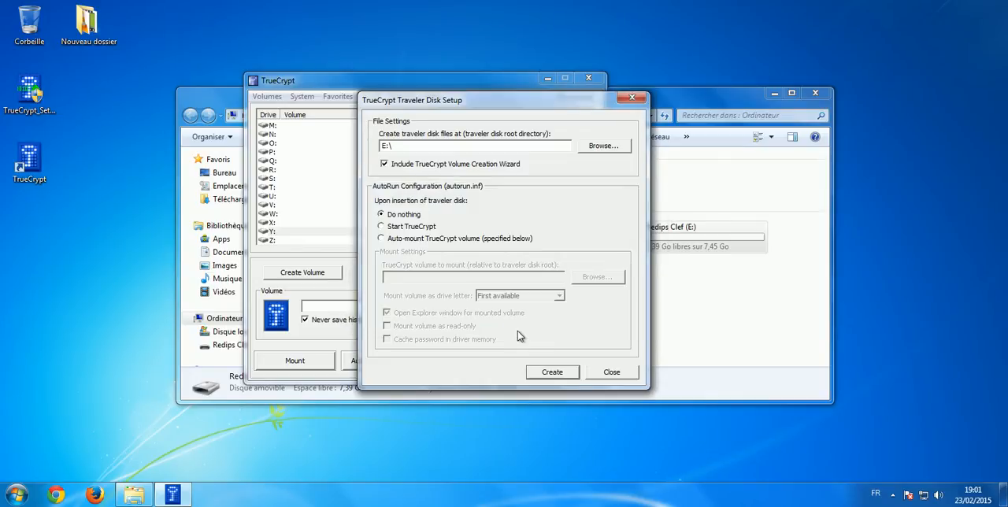
{"action": "left_click", "coordinate": [612, 373]}
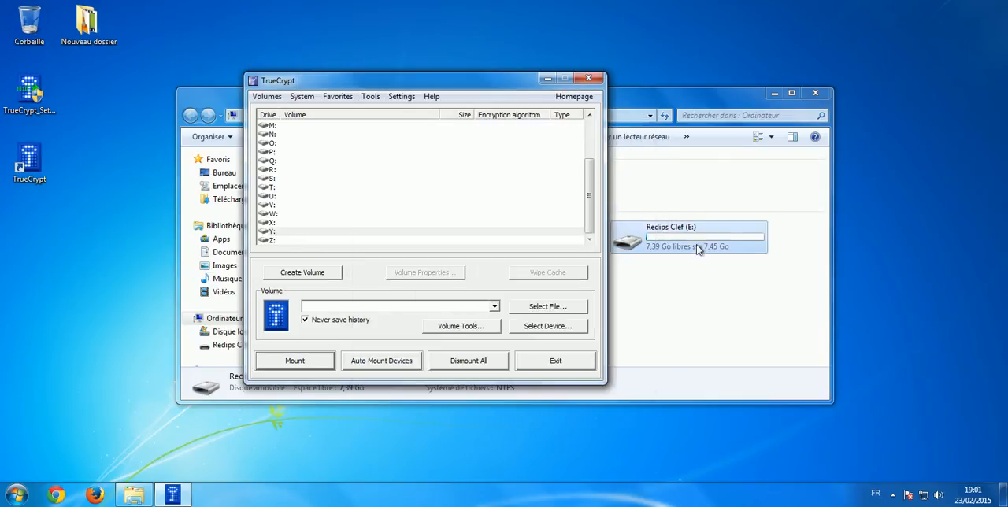
Inspect the contents of the TrueCrypt folder on the Redips Clef (E:) drive and return to the Computer overview
{"action": "double_click", "coordinate": [694, 232]}
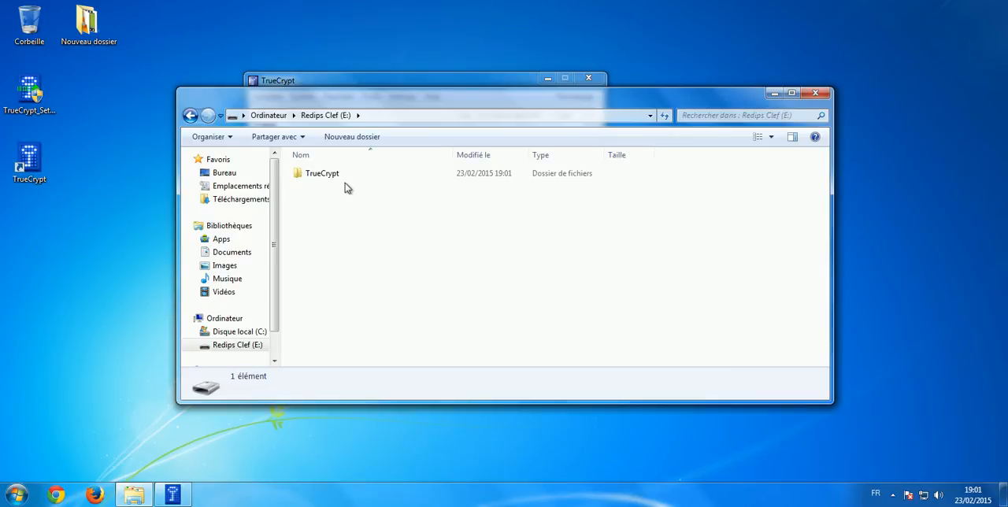
{"action": "left_click", "coordinate": [352, 176]}
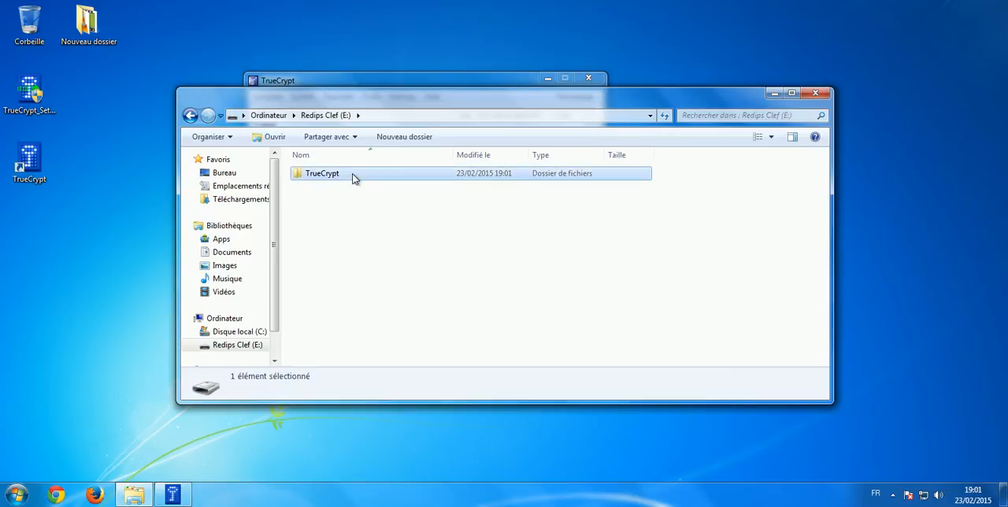
{"action": "double_click", "coordinate": [353, 176]}
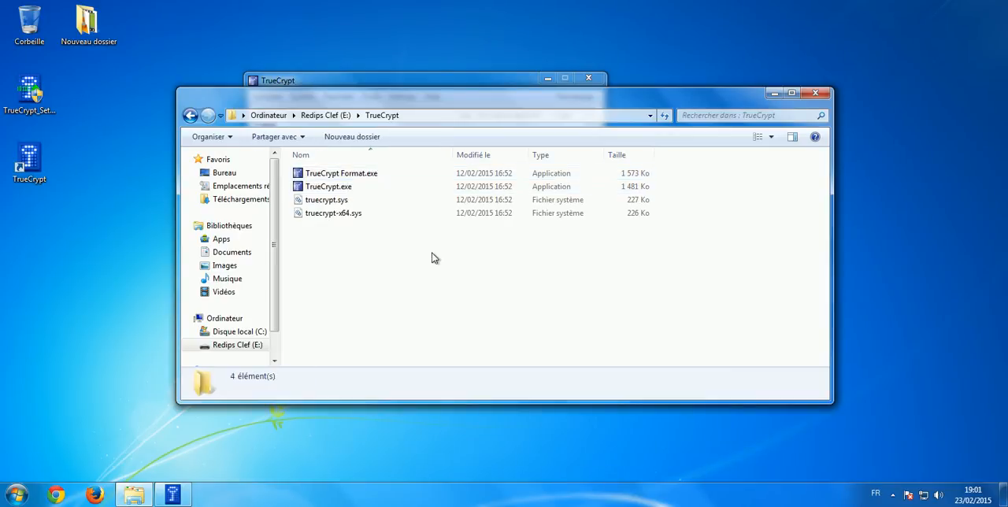
{"action": "key", "text": "BackSpace"}
{"action": "key", "text": "BackSpace"}
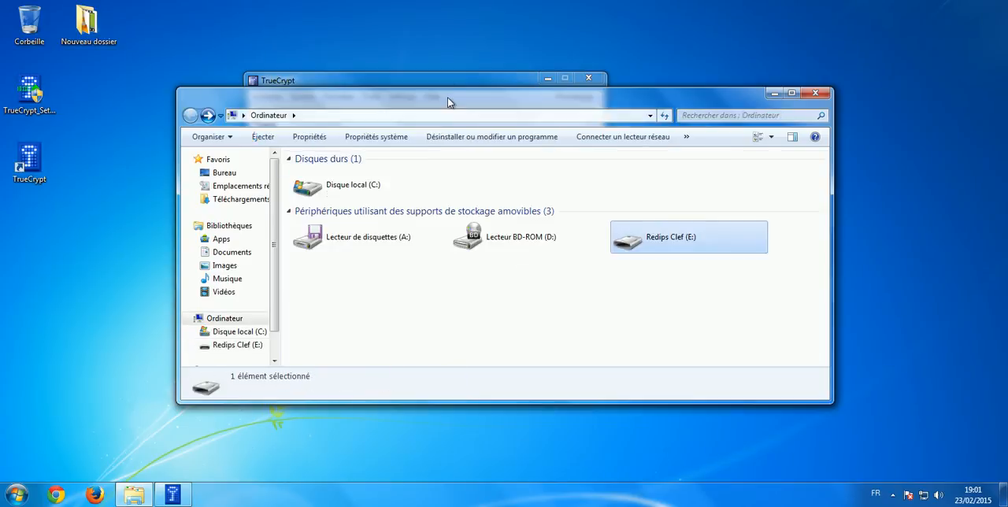
Start creating a TrueCrypt volume as an encrypted file container of the standard volume type
{"action": "left_click", "coordinate": [442, 80]}
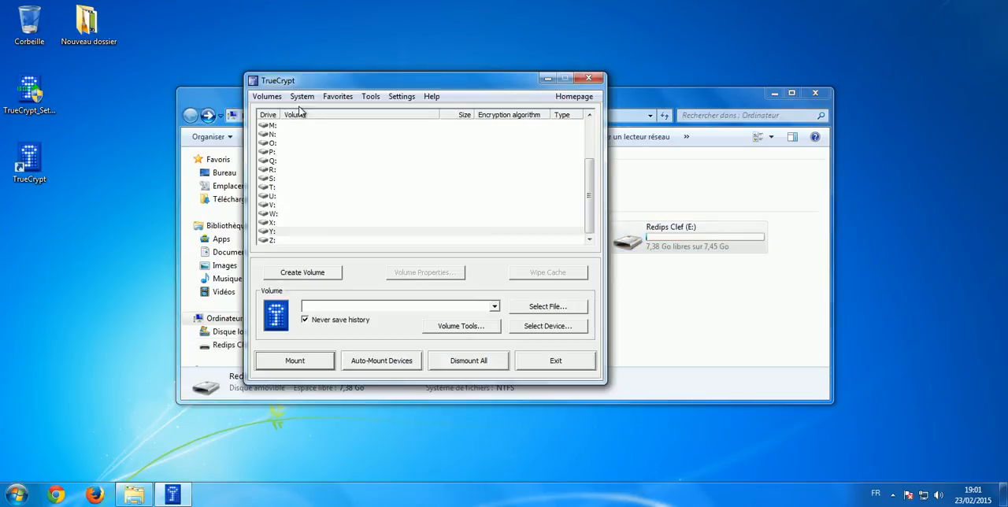
{"action": "left_click", "coordinate": [303, 276]}
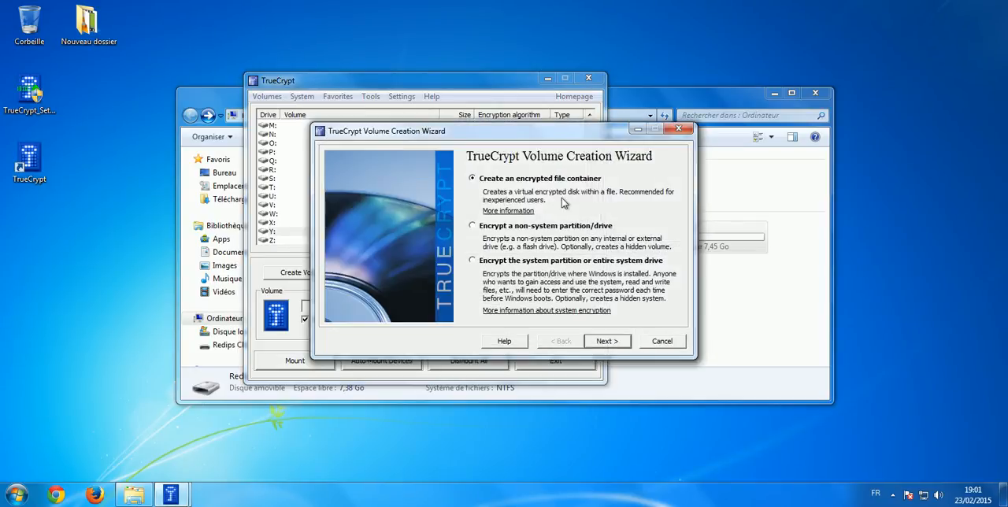
{"action": "left_click", "coordinate": [607, 341]}
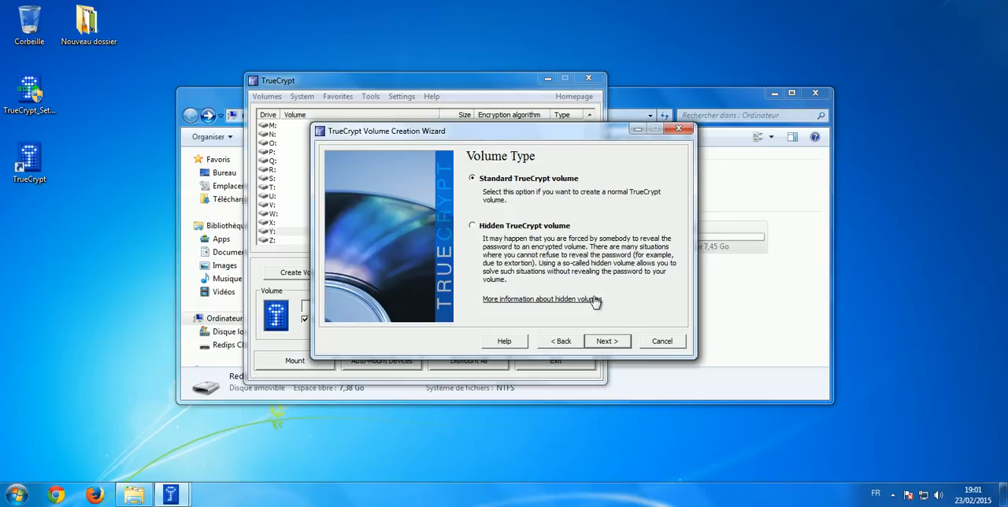
{"action": "left_click", "coordinate": [608, 343]}
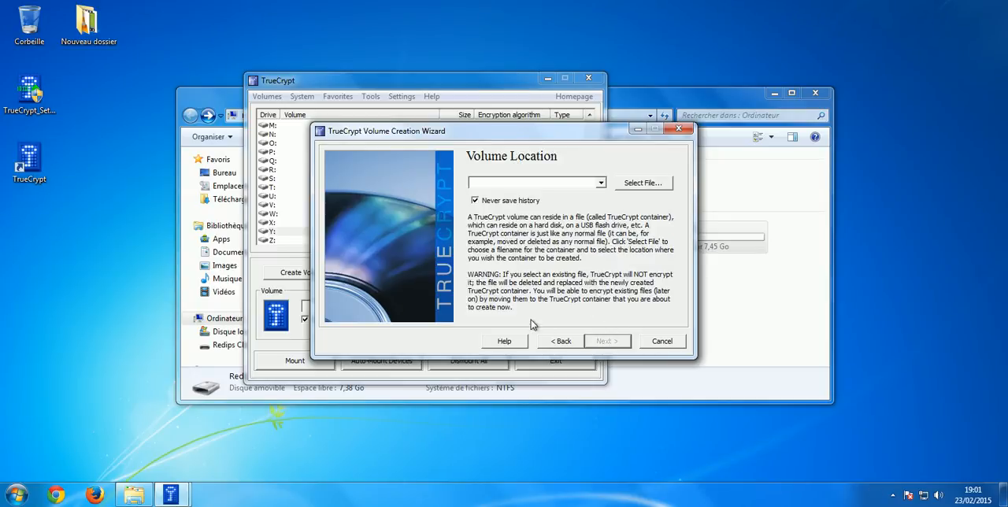
Set the volume location to a new container file named test in the TrueCrypt folder on drive E:
{"action": "left_click", "coordinate": [643, 185]}
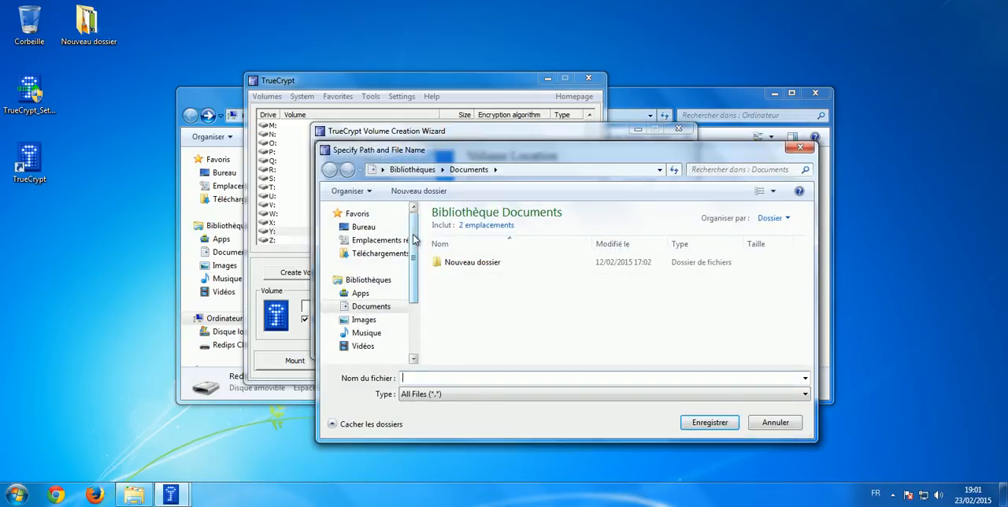
{"action": "scroll", "coordinate": [416, 282], "scroll_direction": "down", "scroll_amount": 2}
{"action": "scroll", "coordinate": [413, 299], "scroll_direction": "down", "scroll_amount": 1}
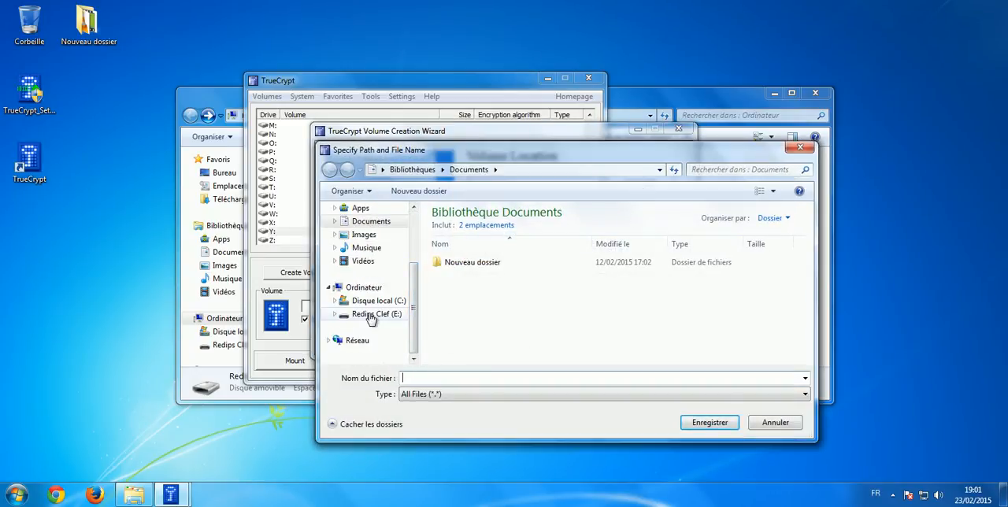
{"action": "left_click", "coordinate": [371, 316]}
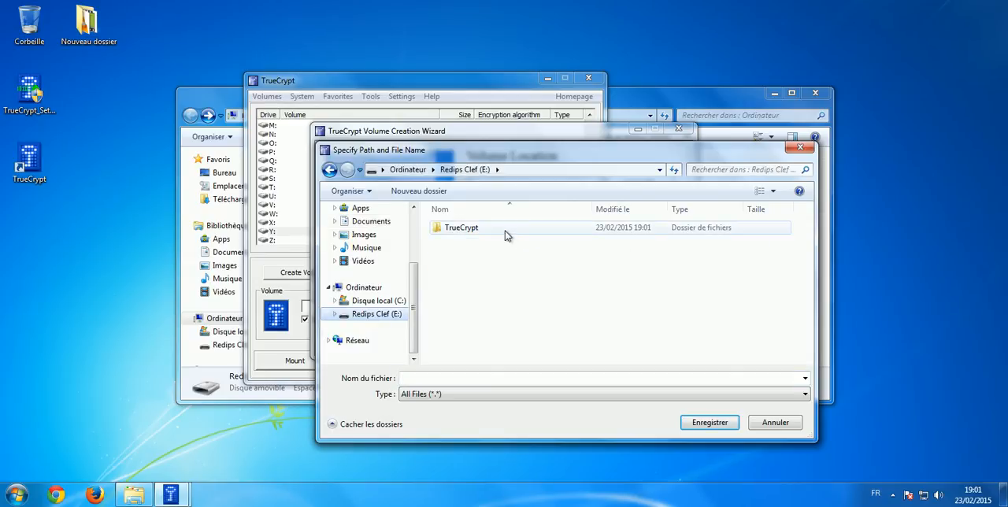
{"action": "double_click", "coordinate": [496, 230]}
{"action": "left_click", "coordinate": [404, 377]}
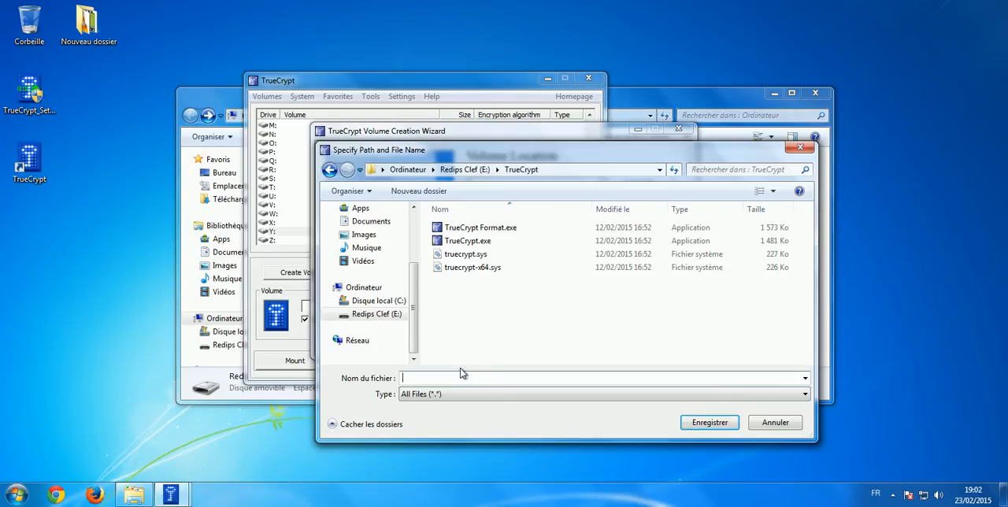
{"action": "type", "text": "test"}
{"action": "left_click", "coordinate": [699, 426]}
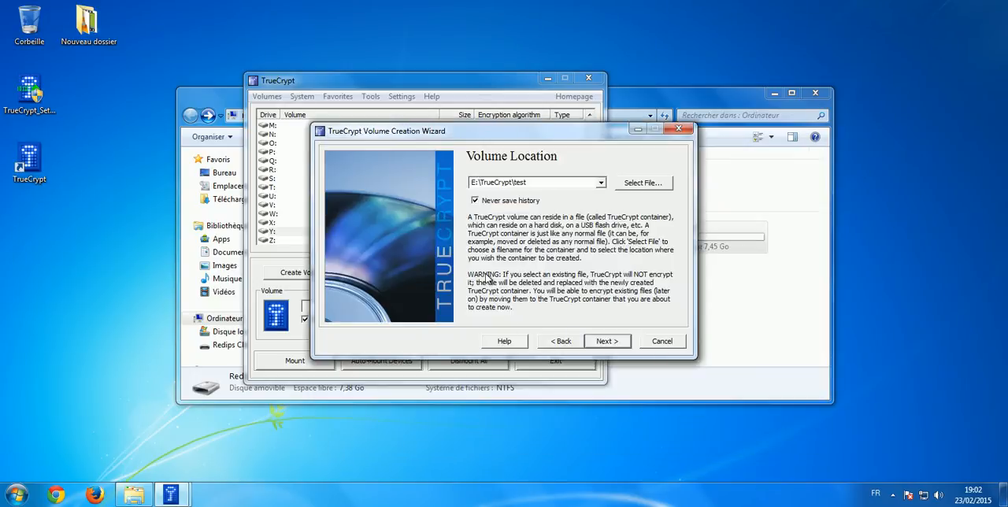
{"action": "left_click", "coordinate": [609, 344]}
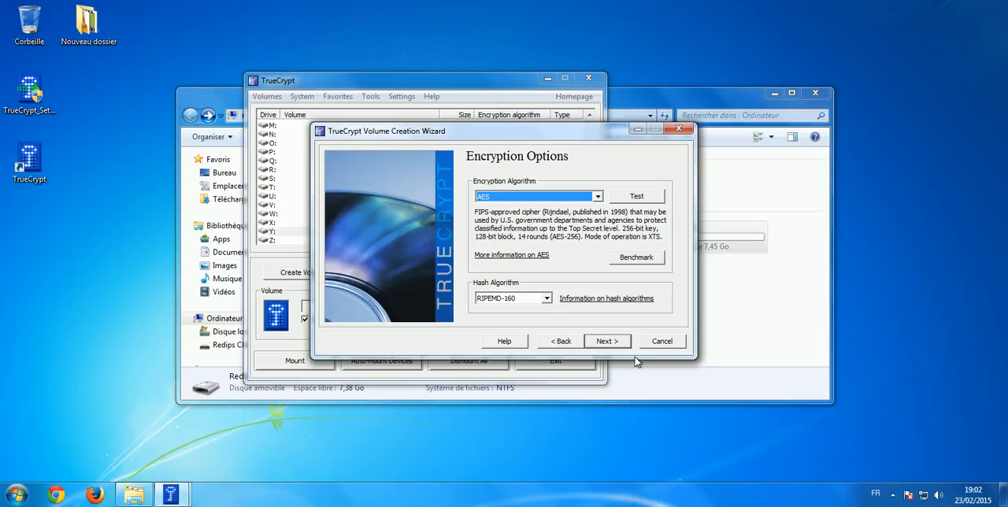
Accept AES encryption with the RIPEMD-160 hash algorithm and set the volume size to 100
{"action": "left_click", "coordinate": [607, 343]}
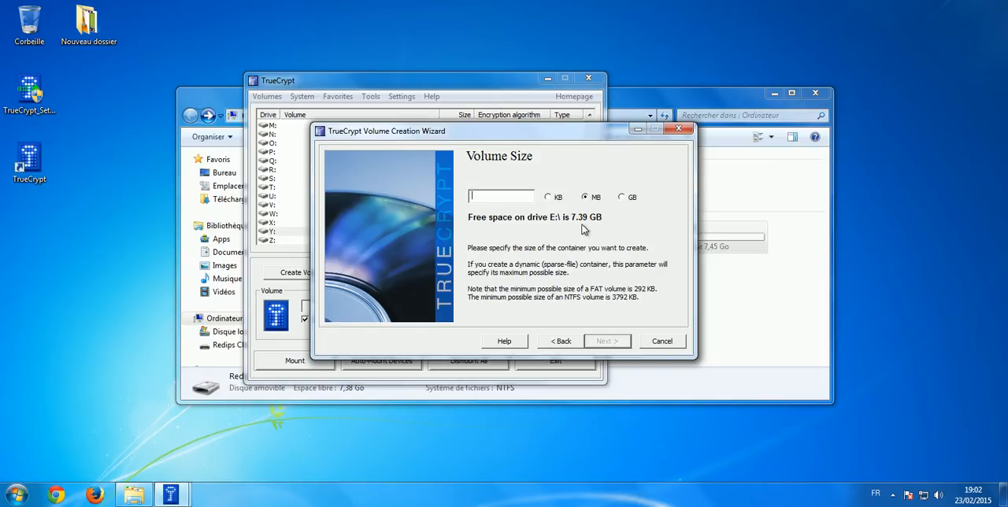
{"action": "type", "text": "100"}
{"action": "left_click", "coordinate": [623, 198]}
{"action": "left_click", "coordinate": [603, 340]}
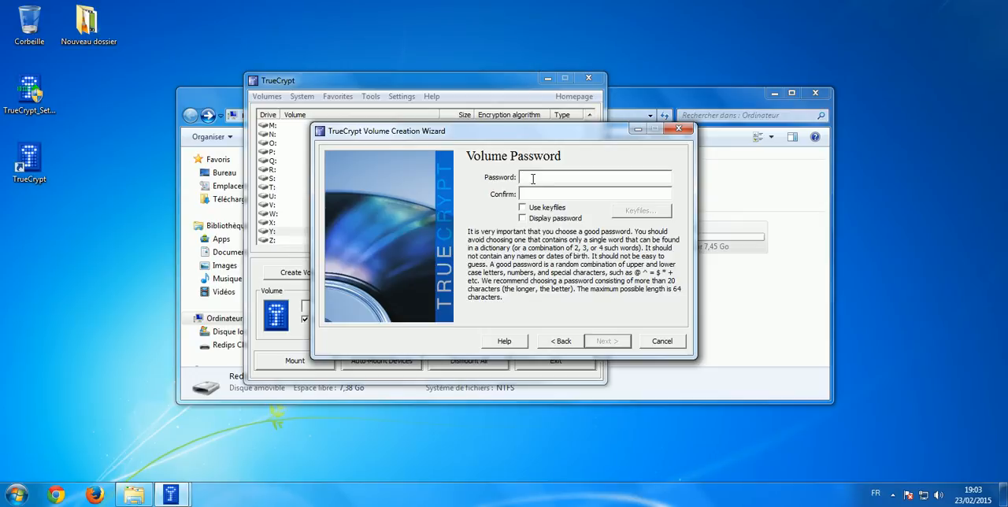
Enter and confirm the volume password, accepting the use of a short password
{"action": "type", "text": "********"}
{"action": "left_click", "coordinate": [606, 342]}
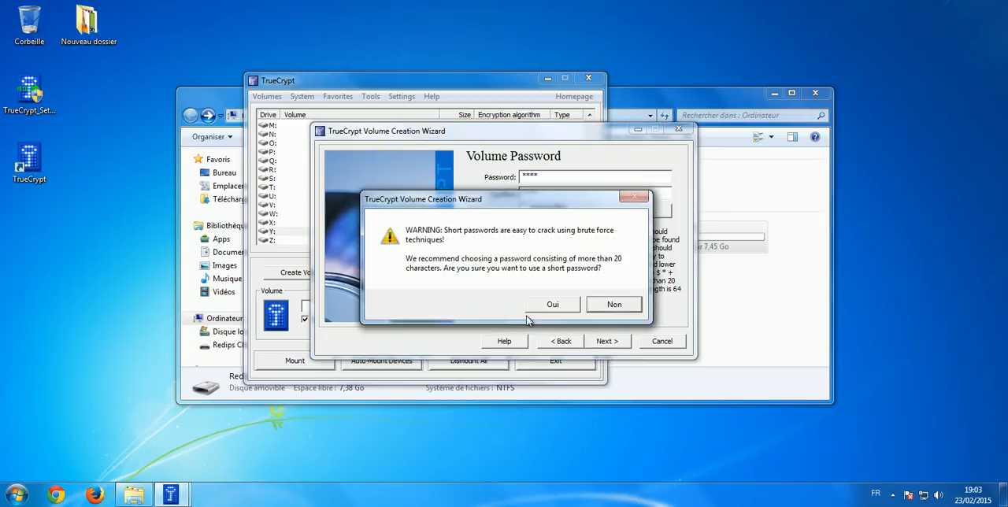
{"action": "left_click", "coordinate": [549, 304]}
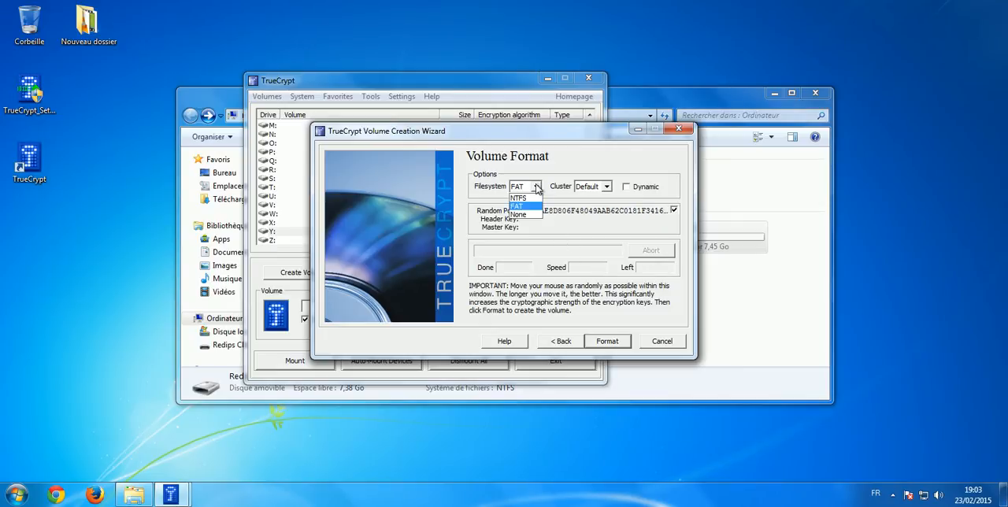
Format the new volume with the NTFS filesystem, authorise the system changes, exit the creation wizard and close TrueCrypt
{"action": "left_click", "coordinate": [534, 198]}
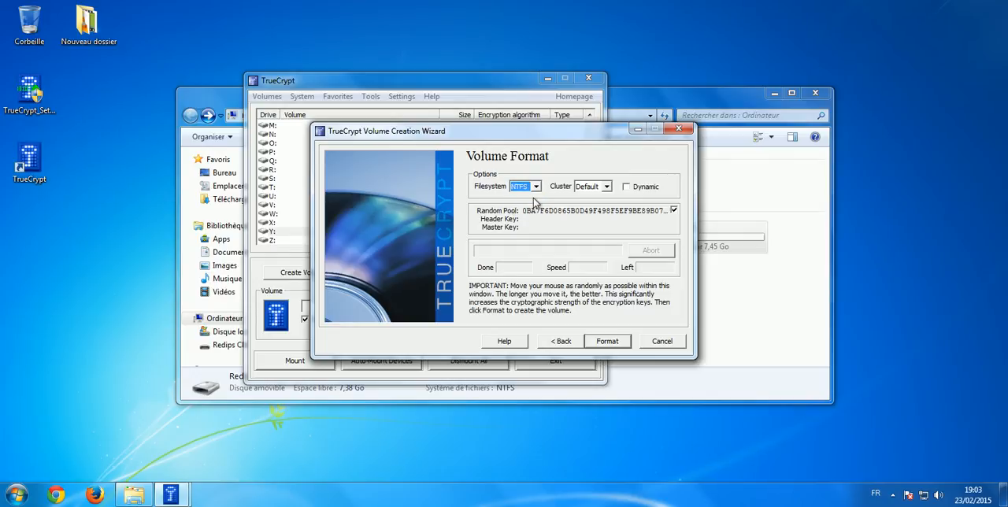
{"action": "left_click", "coordinate": [614, 341]}
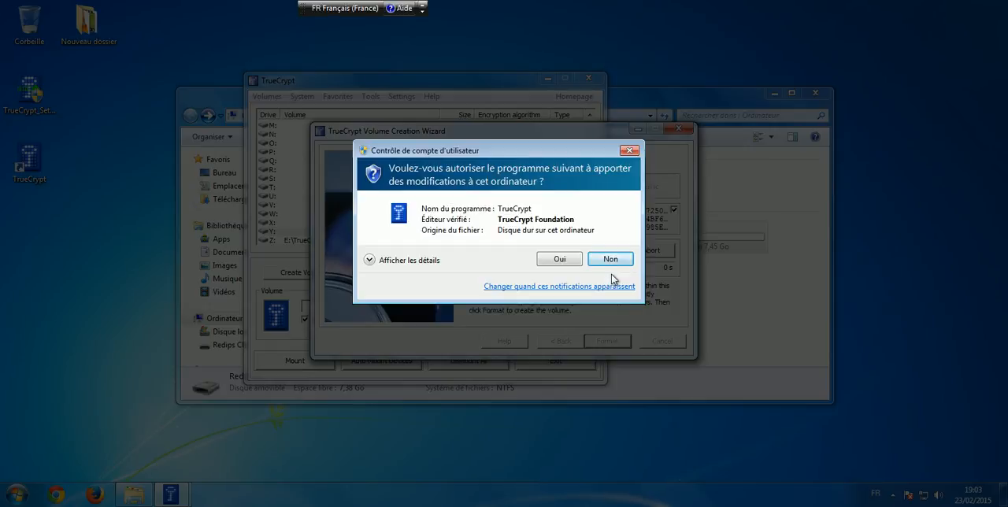
{"action": "left_click", "coordinate": [561, 261]}
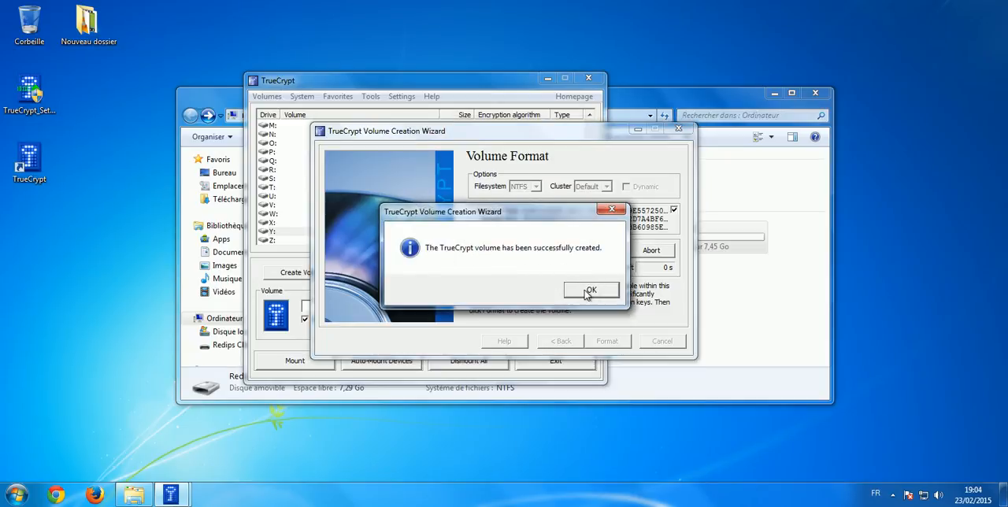
{"action": "left_click", "coordinate": [587, 293]}
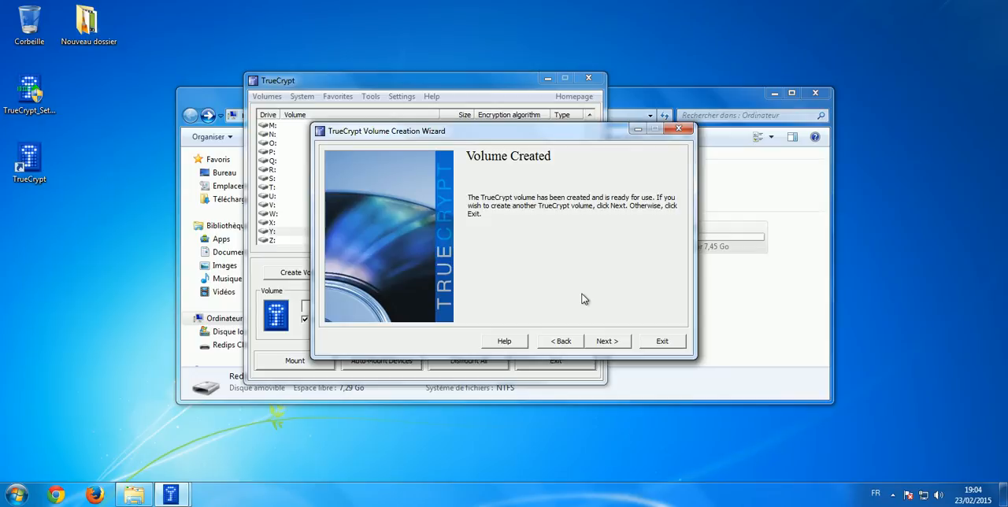
{"action": "left_click", "coordinate": [660, 343]}
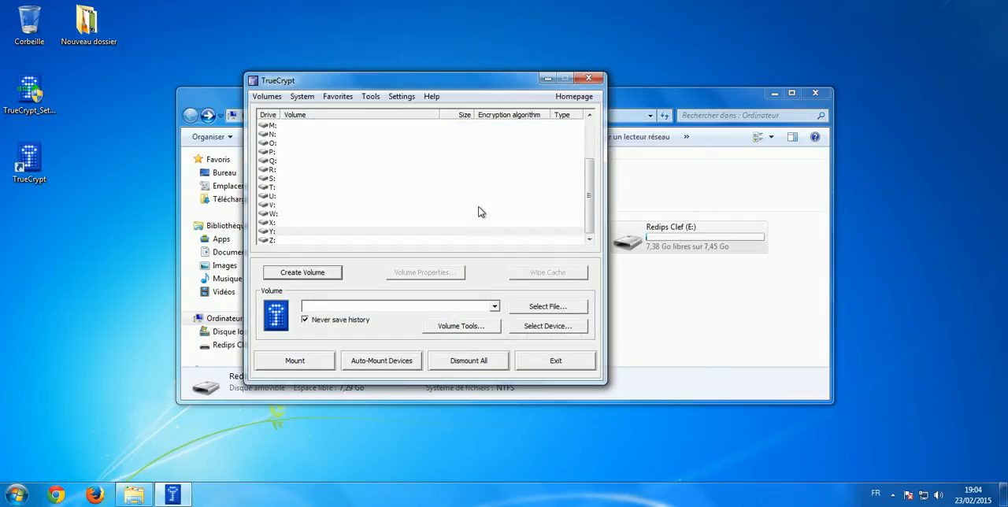
{"action": "left_click", "coordinate": [590, 79]}
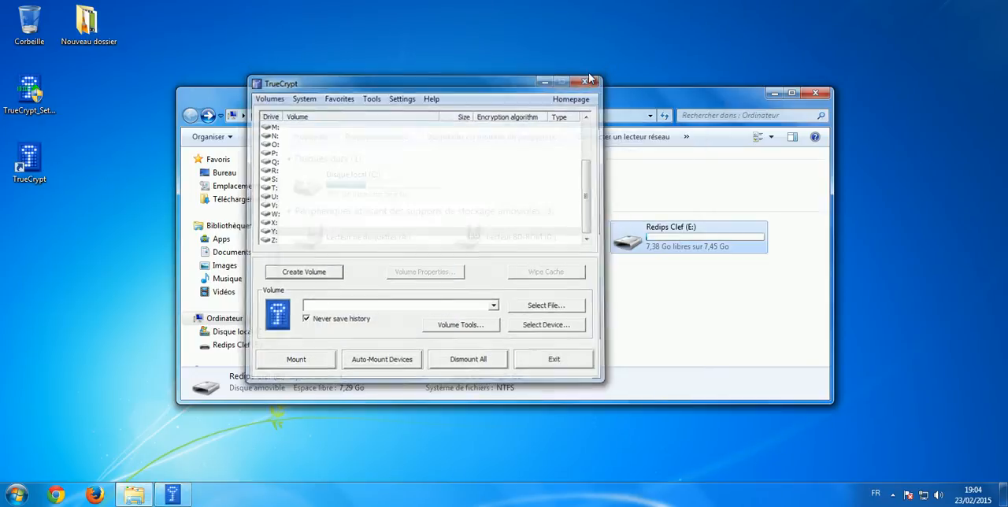
Examine the test container file in the TrueCrypt folder on drive E: and return to the computer's drive overview
{"action": "double_click", "coordinate": [663, 237]}
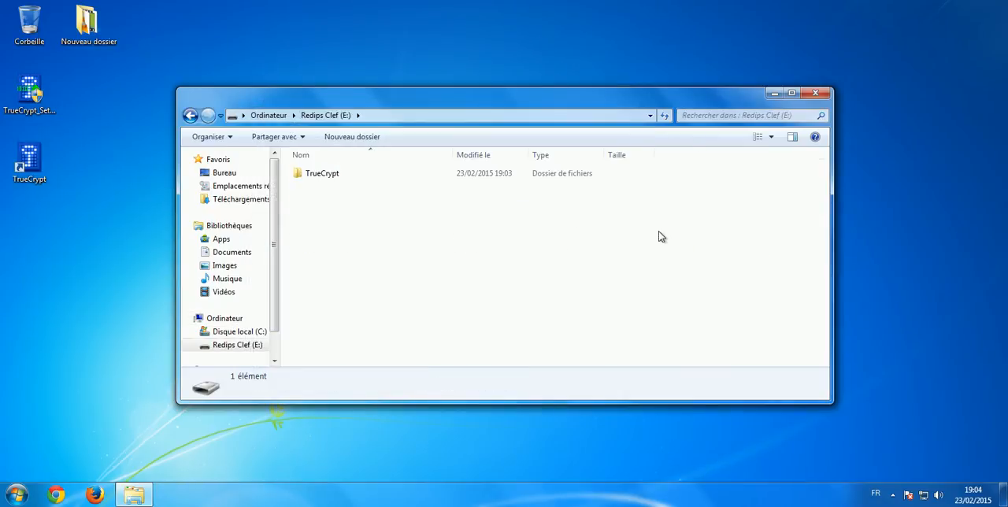
{"action": "double_click", "coordinate": [355, 177]}
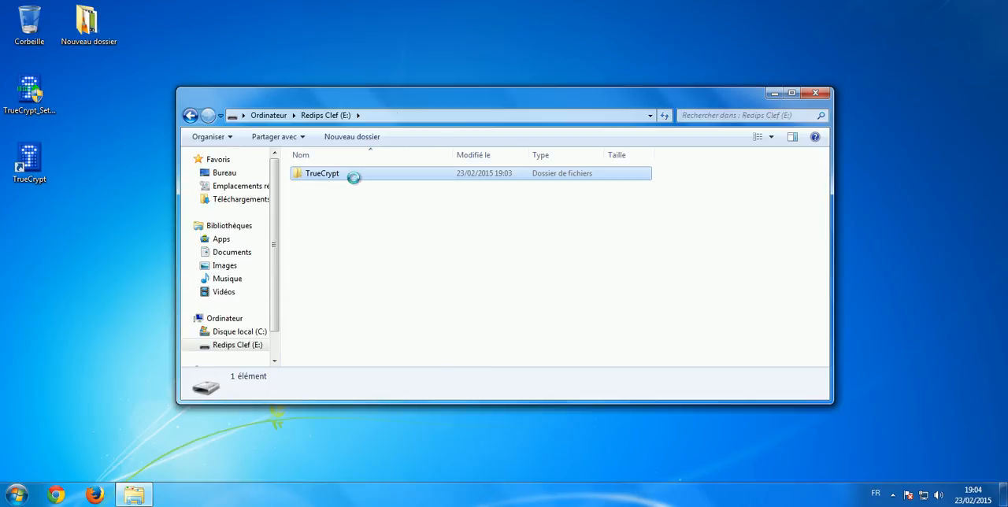
{"action": "left_click", "coordinate": [355, 177]}
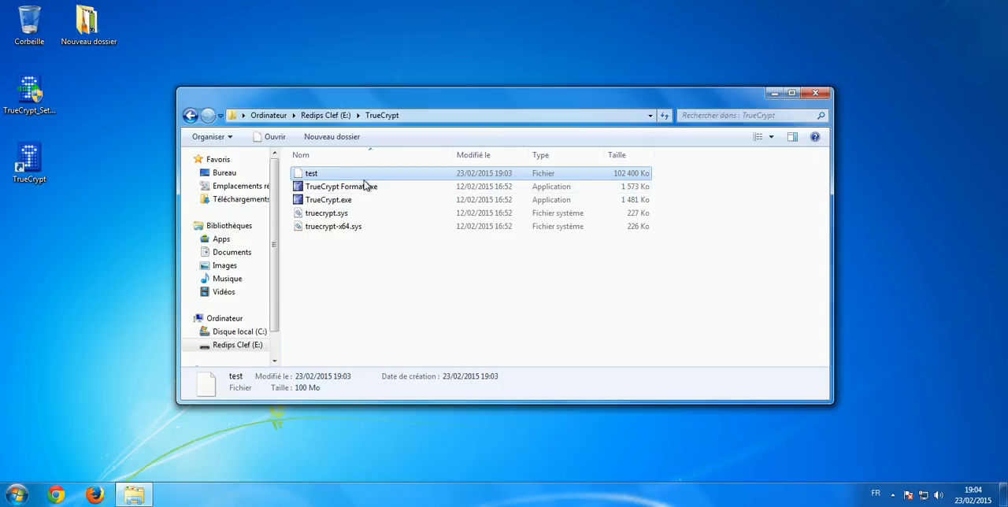
{"action": "key", "text": "BackSpace"}
{"action": "key", "text": "BackSpace"}
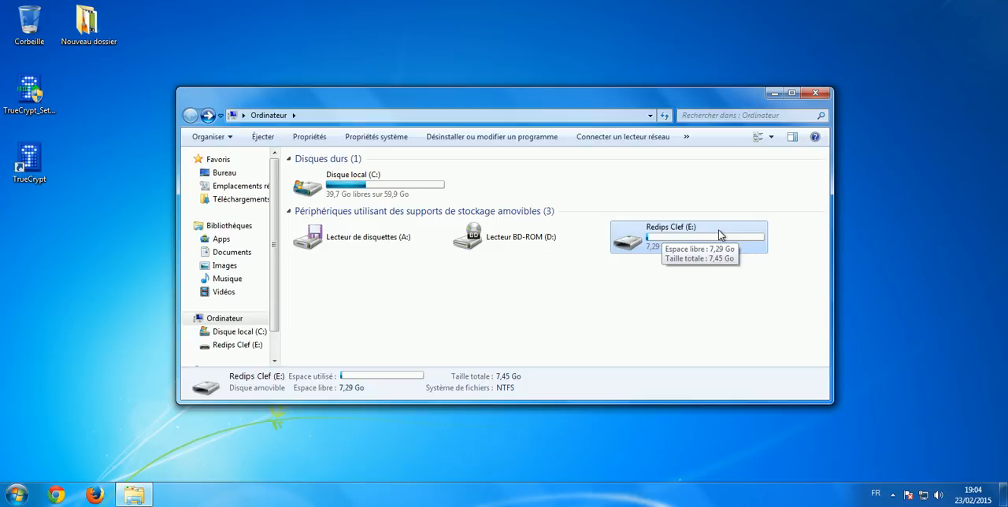
Launch TrueCrypt.exe from the TrueCrypt folder on drive E:
{"action": "double_click", "coordinate": [694, 230]}
{"action": "double_click", "coordinate": [379, 174]}
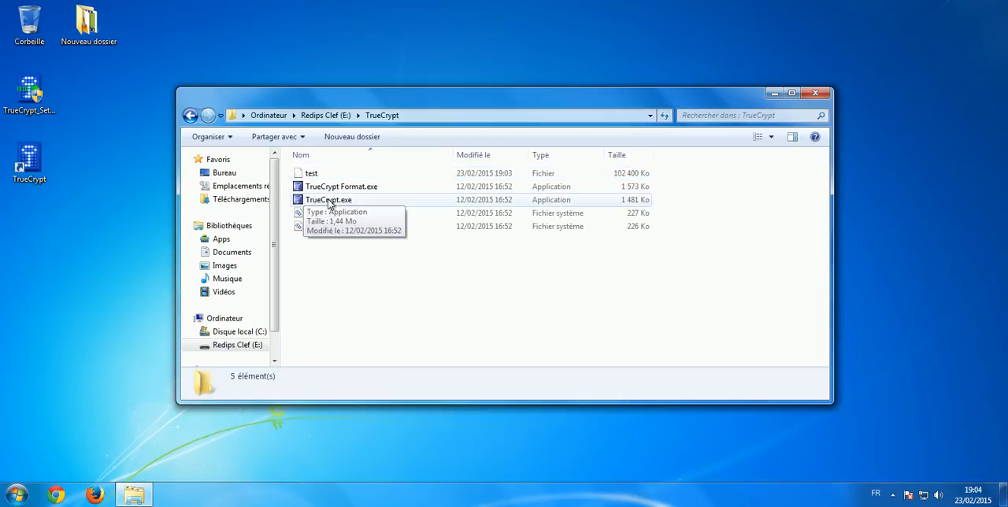
{"action": "double_click", "coordinate": [330, 200]}
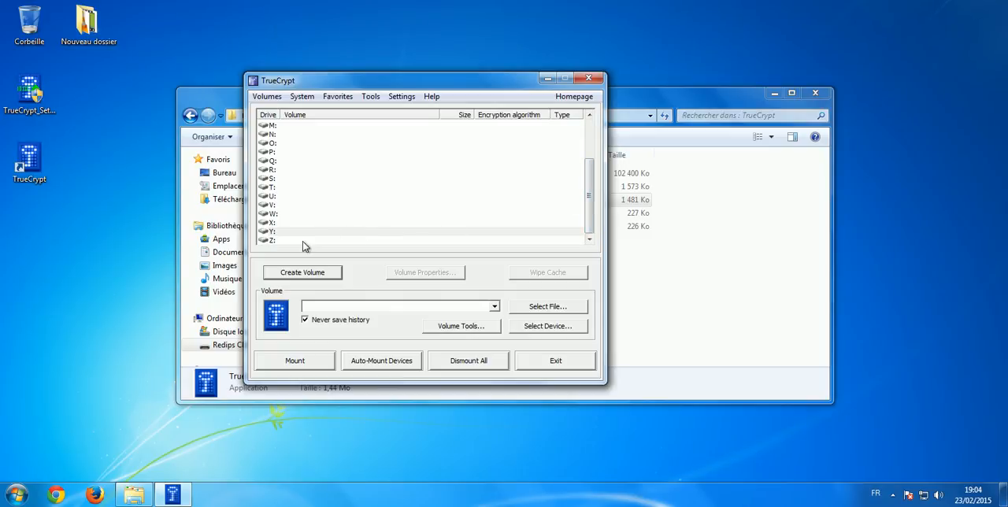
Choose drive letter Y: and select E:\TrueCrypt\test as the volume file
{"action": "scroll", "coordinate": [381, 182], "scroll_direction": "up", "scroll_amount": 3}
{"action": "scroll", "coordinate": [375, 187], "scroll_direction": "down", "scroll_amount": 3}
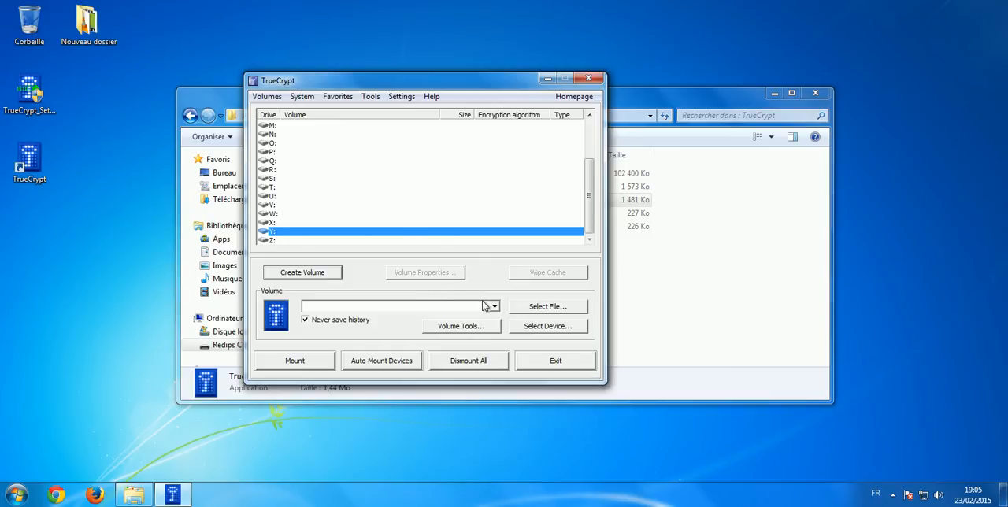
{"action": "left_click", "coordinate": [516, 309]}
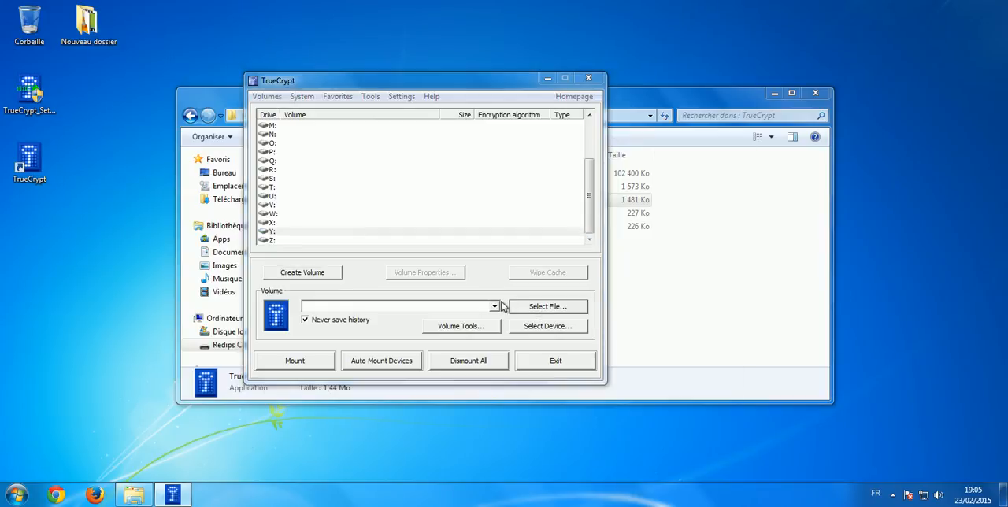
{"action": "scroll", "coordinate": [342, 242], "scroll_direction": "down", "scroll_amount": 2}
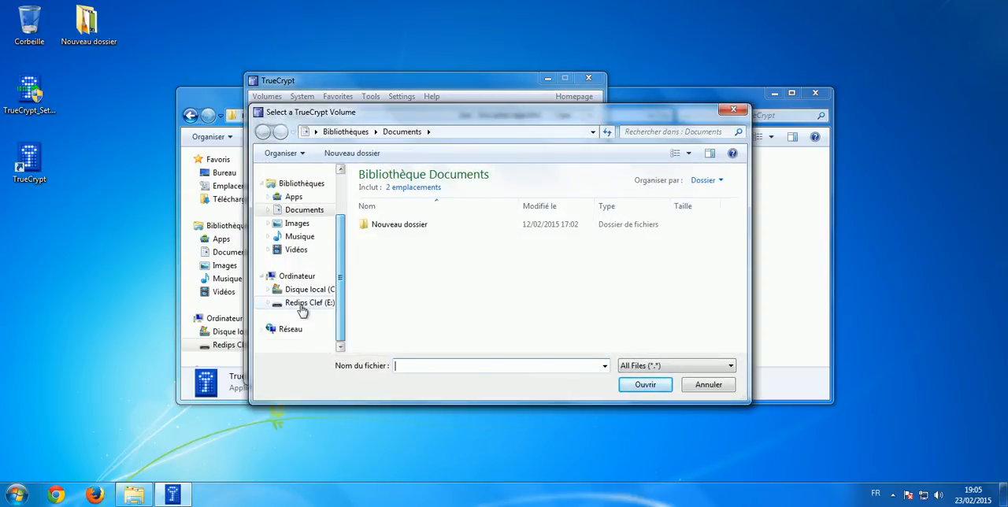
{"action": "left_click", "coordinate": [306, 303]}
{"action": "double_click", "coordinate": [402, 191]}
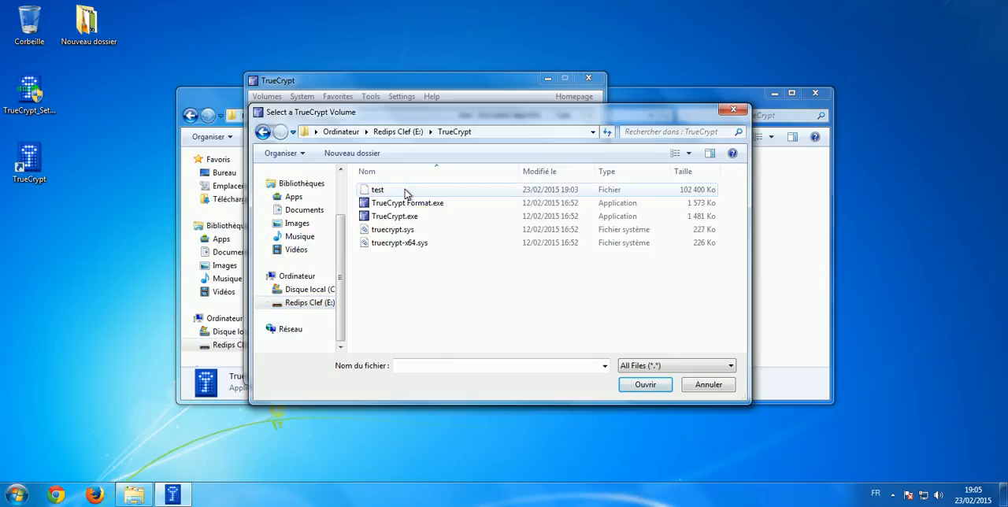
{"action": "left_click", "coordinate": [405, 192]}
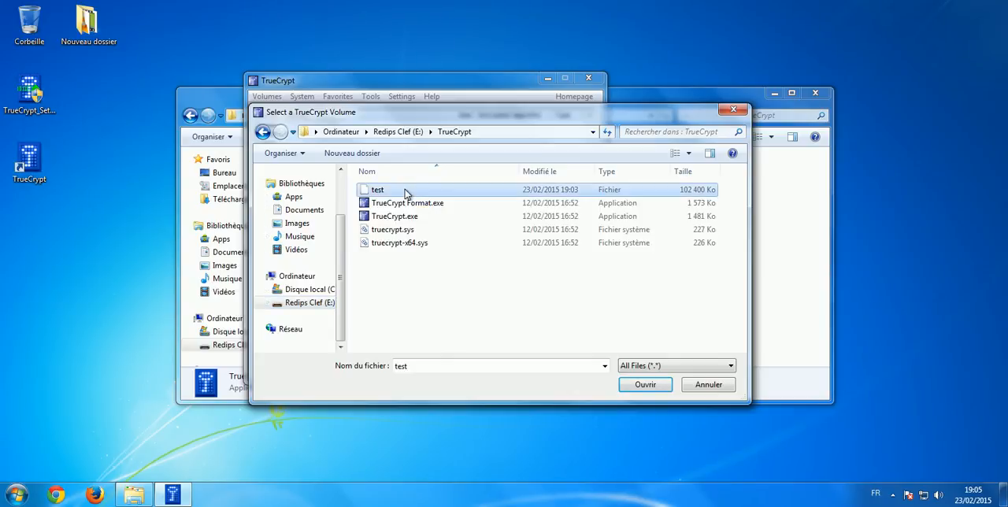
{"action": "left_click", "coordinate": [645, 386]}
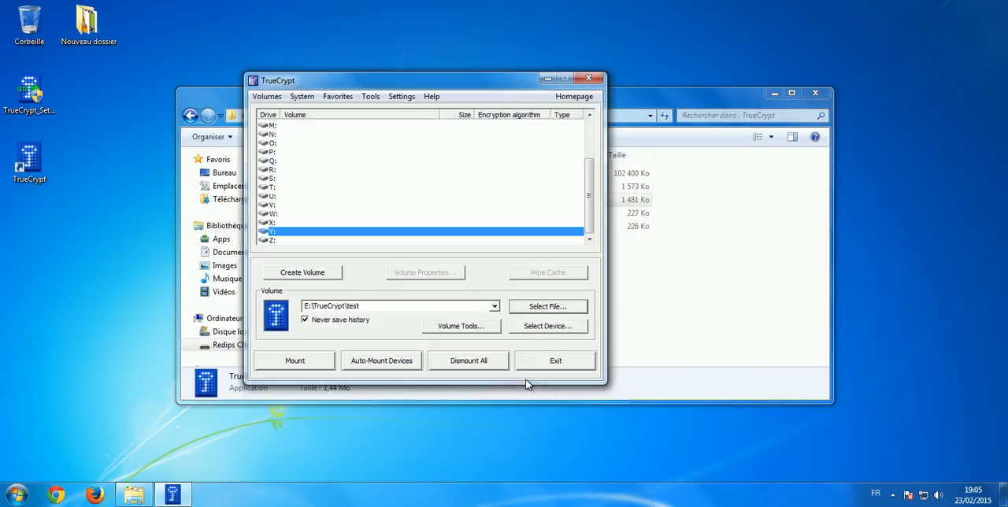
Mount the test container on drive Y: by entering the volume password
{"action": "left_click", "coordinate": [286, 366]}
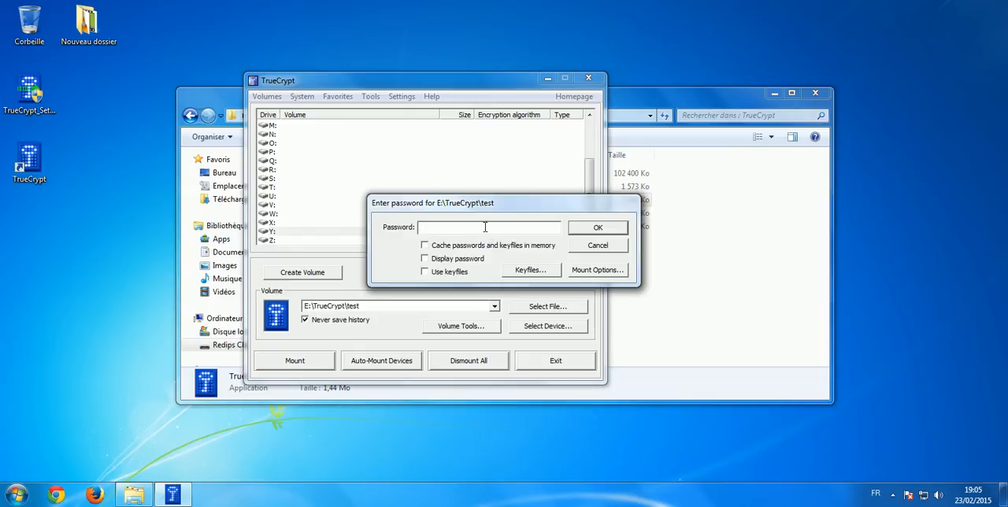
{"action": "type", "text": "test"}
{"action": "left_click", "coordinate": [612, 226]}
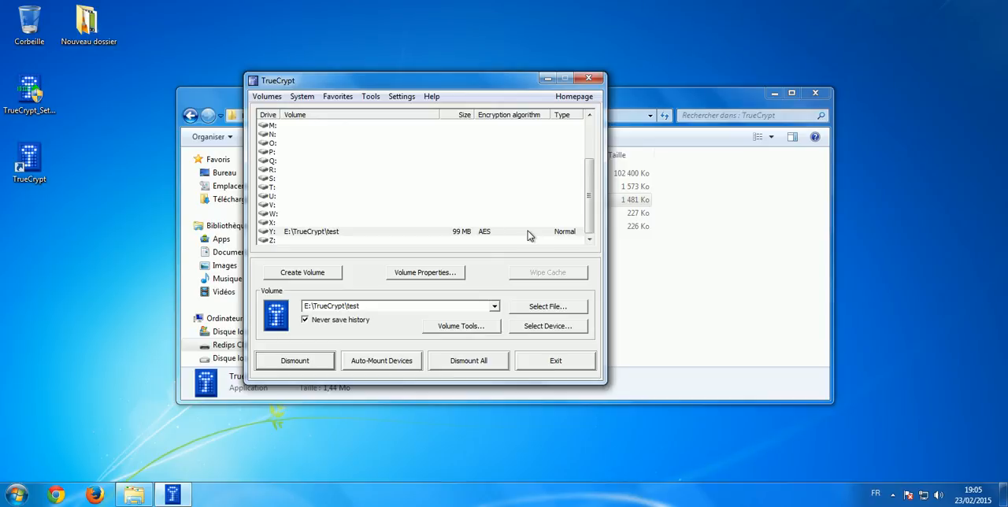
Open the mounted drive Y: in Explorer and create a folder named tuto in it
{"action": "left_click", "coordinate": [684, 277]}
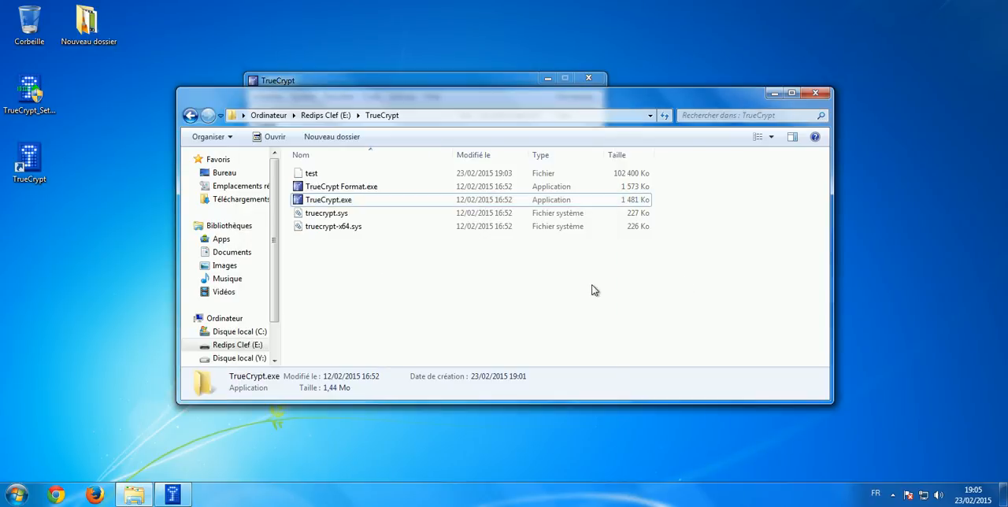
{"action": "key", "text": "BackSpace"}
{"action": "key", "text": "BackSpace"}
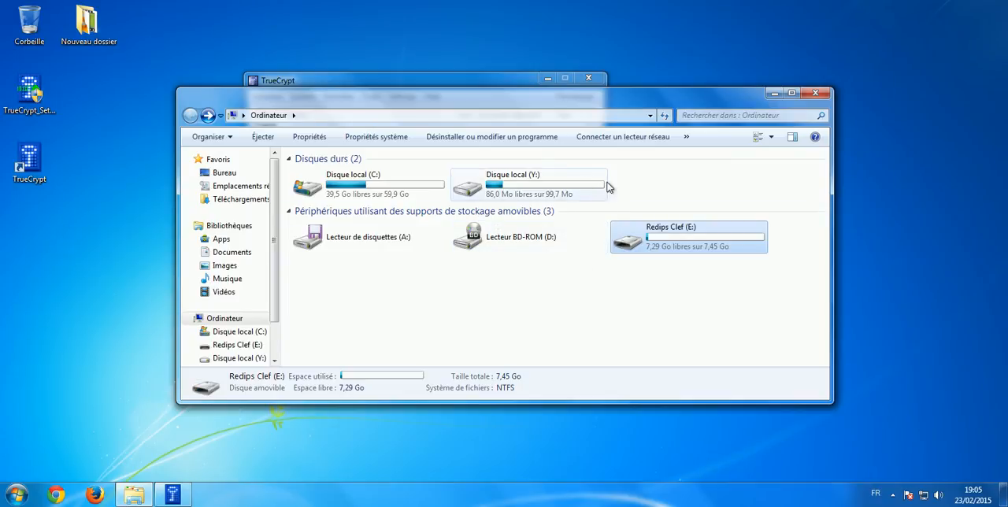
{"action": "double_click", "coordinate": [553, 189]}
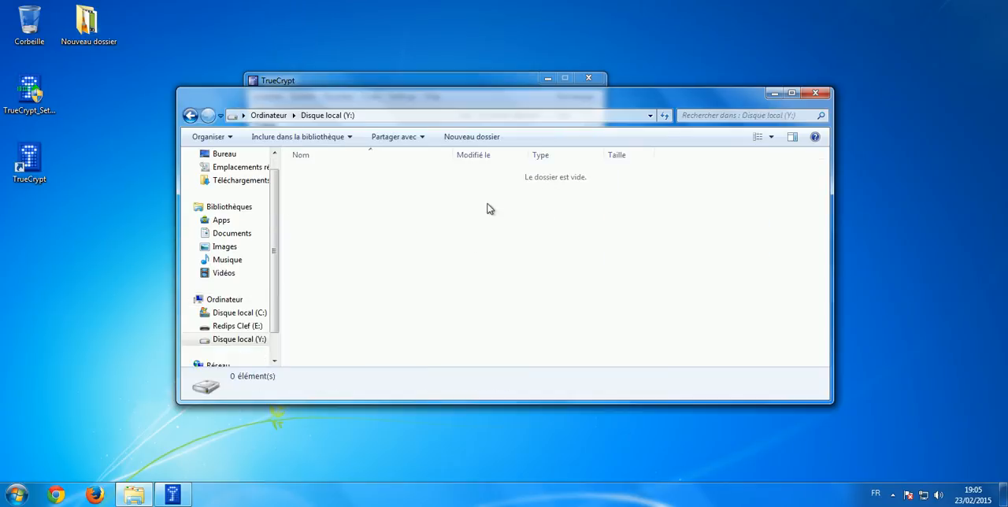
{"action": "right_click", "coordinate": [341, 204]}
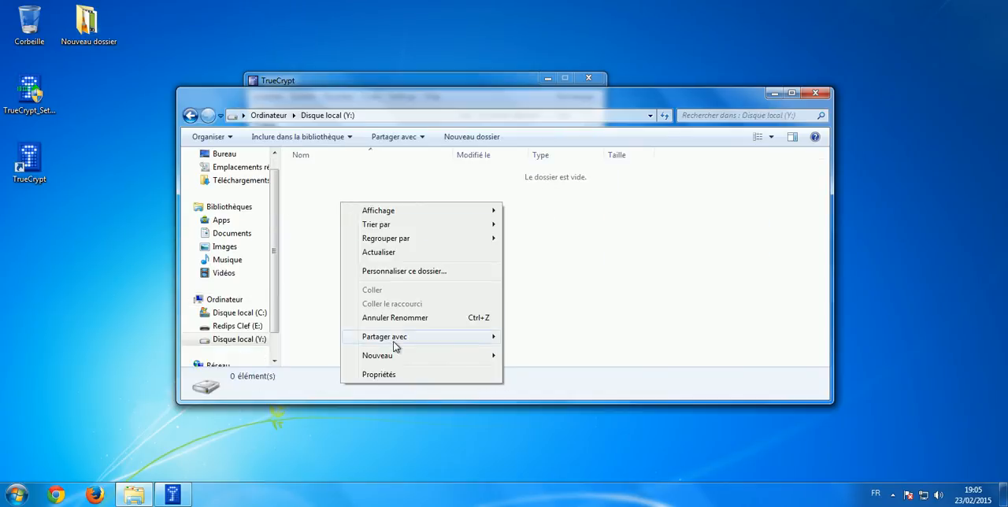
{"action": "mouse_move", "coordinate": [397, 359]}
{"action": "left_click", "coordinate": [529, 355]}
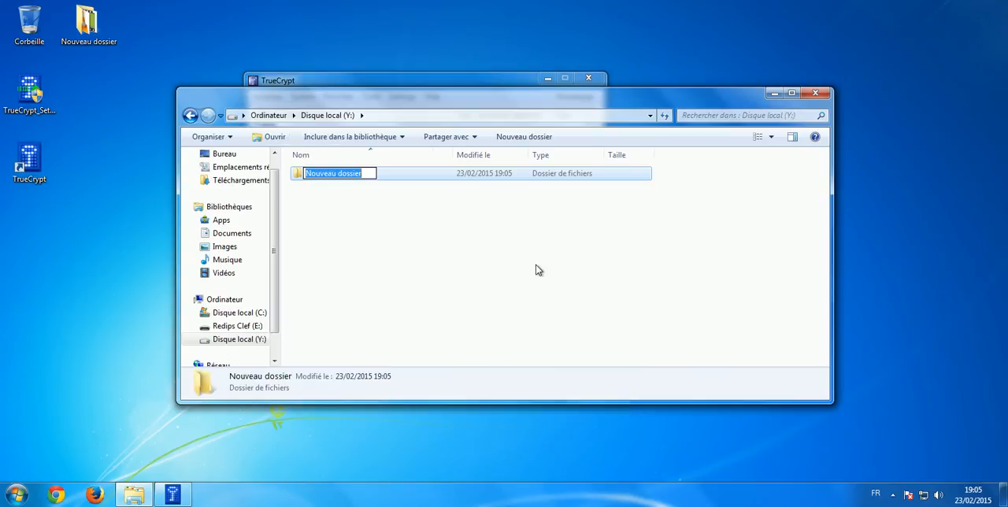
{"action": "type", "text": "tuto"}
{"action": "key", "text": "Return"}
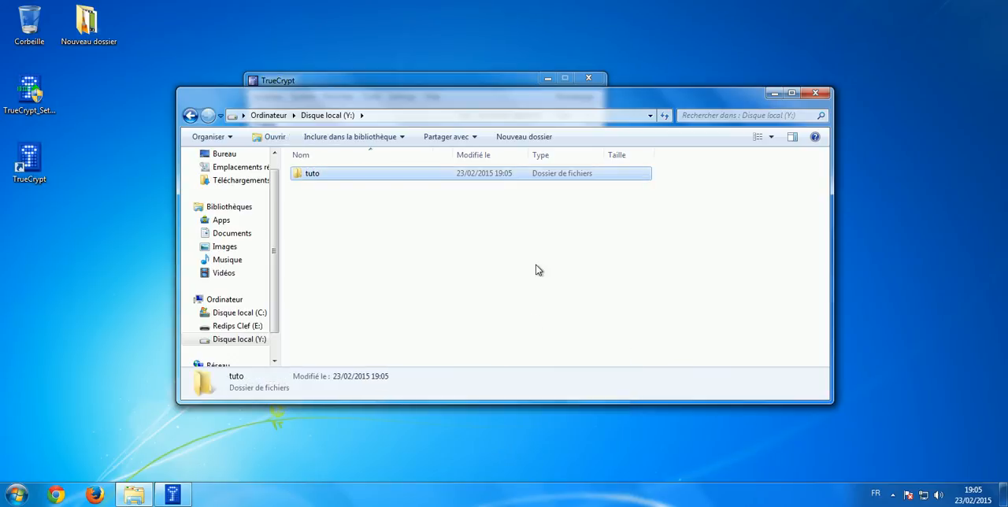
Leave drive Y:, dismount the test volume in TrueCrypt and check the drive list in Explorer
{"action": "key", "text": "BackSpace"}
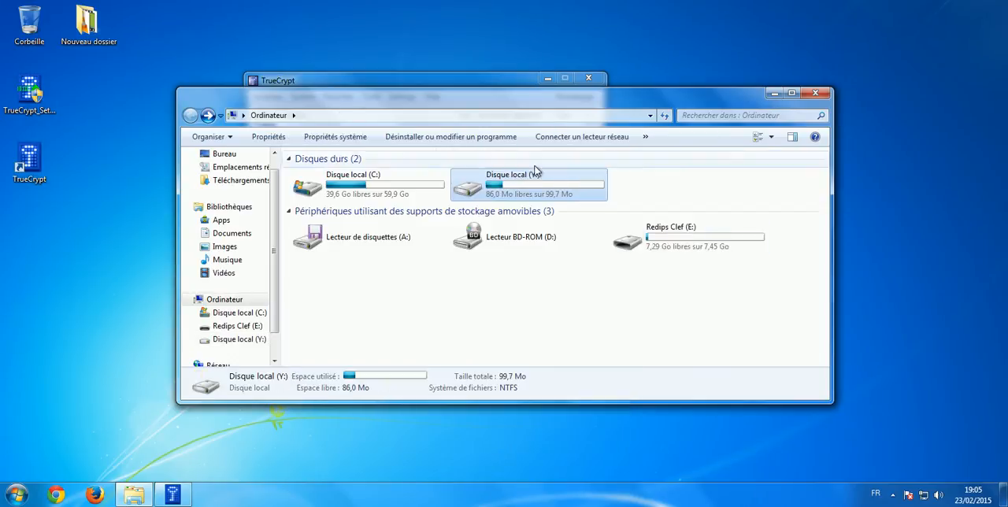
{"action": "left_click", "coordinate": [463, 83]}
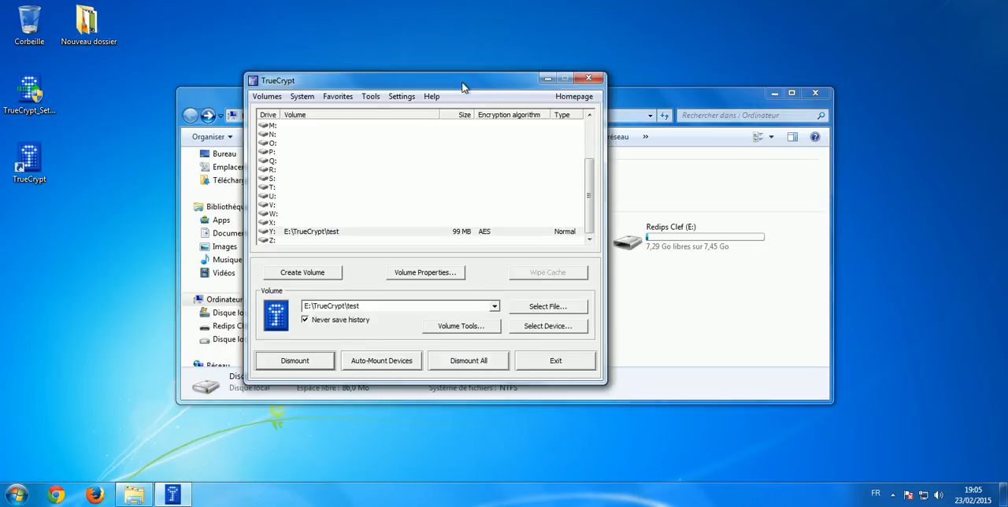
{"action": "left_click", "coordinate": [356, 235]}
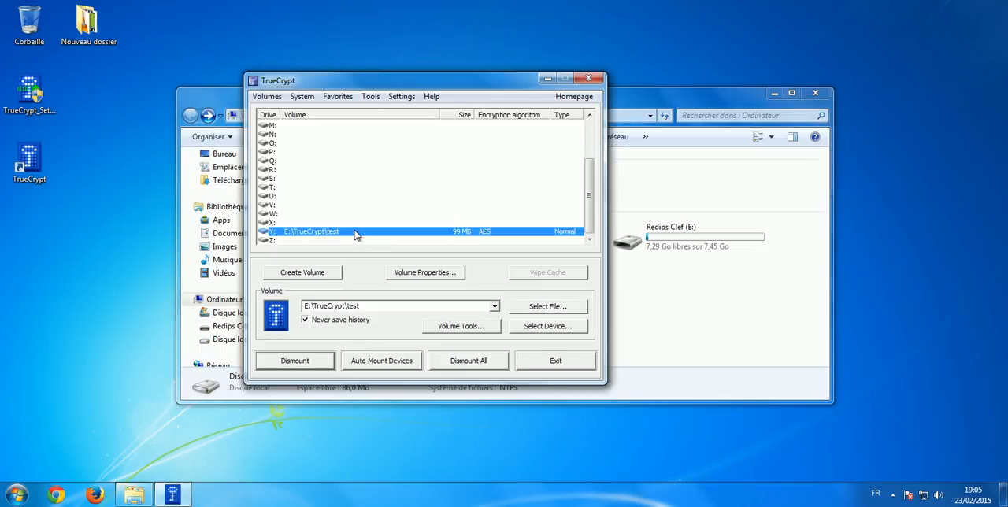
{"action": "left_click", "coordinate": [286, 364]}
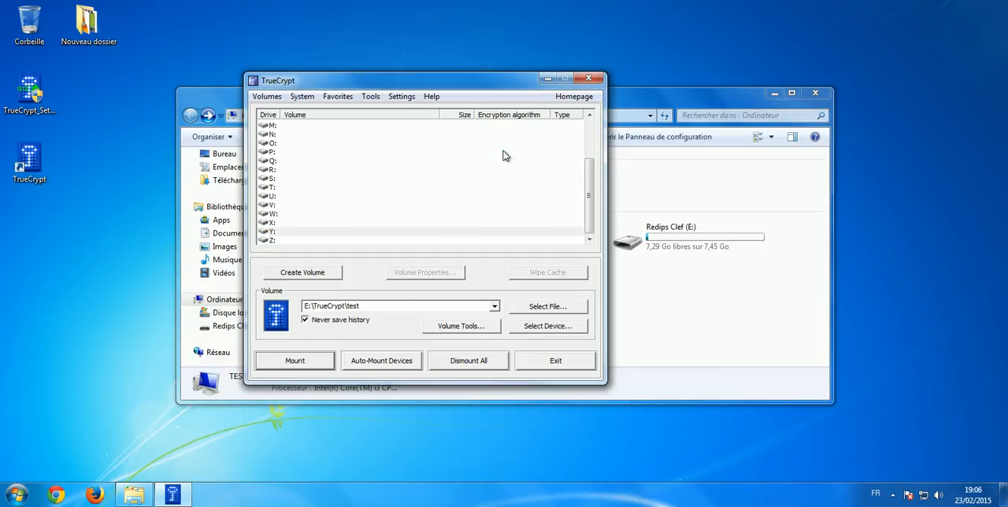
{"action": "left_click", "coordinate": [709, 185]}
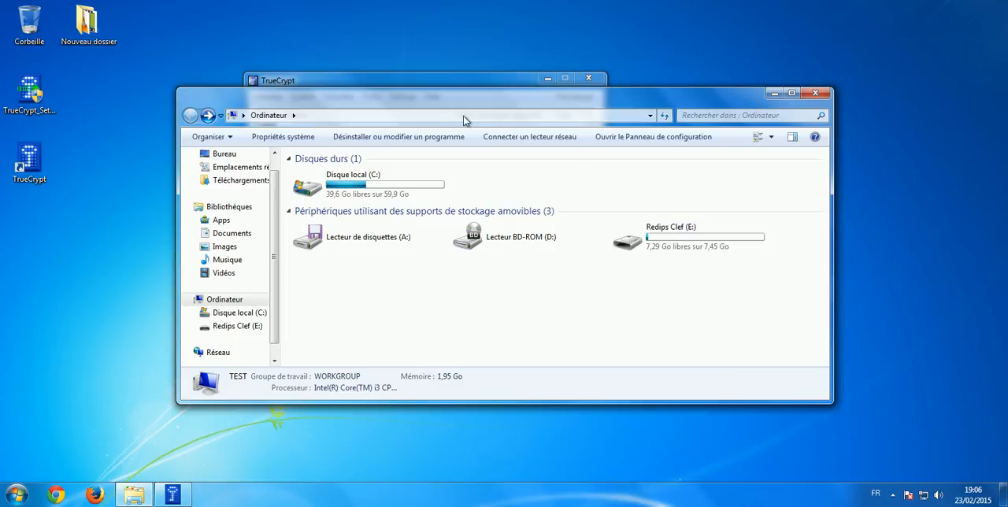
Return to TrueCrypt and mount E:\TrueCrypt\test on drive Y: again by entering the volume password
{"action": "left_click", "coordinate": [440, 79]}
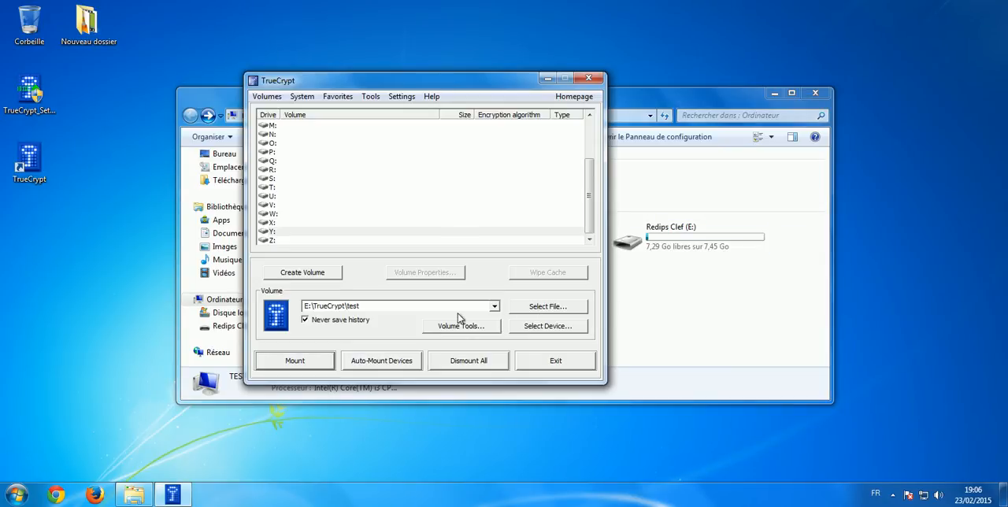
{"action": "left_click", "coordinate": [269, 364]}
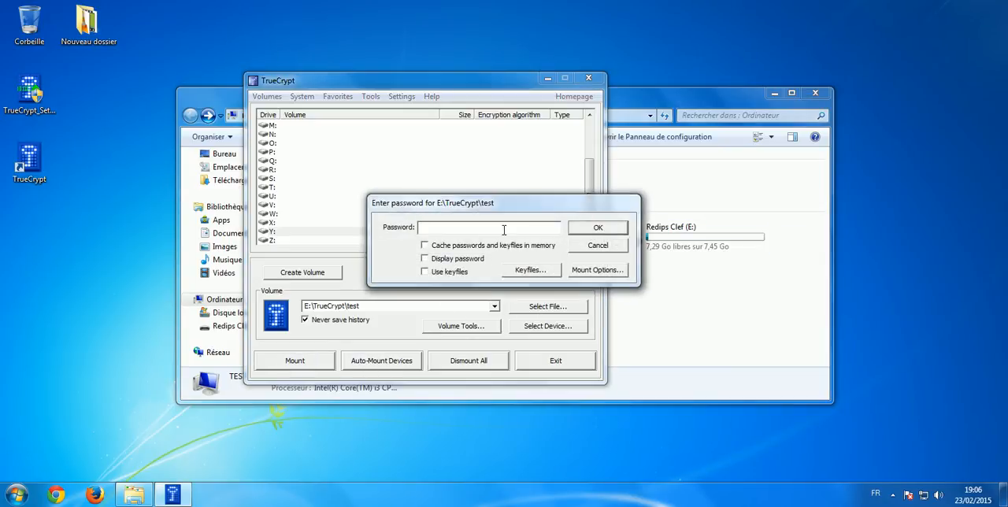
{"action": "type", "text": "****"}
{"action": "left_click", "coordinate": [606, 227]}
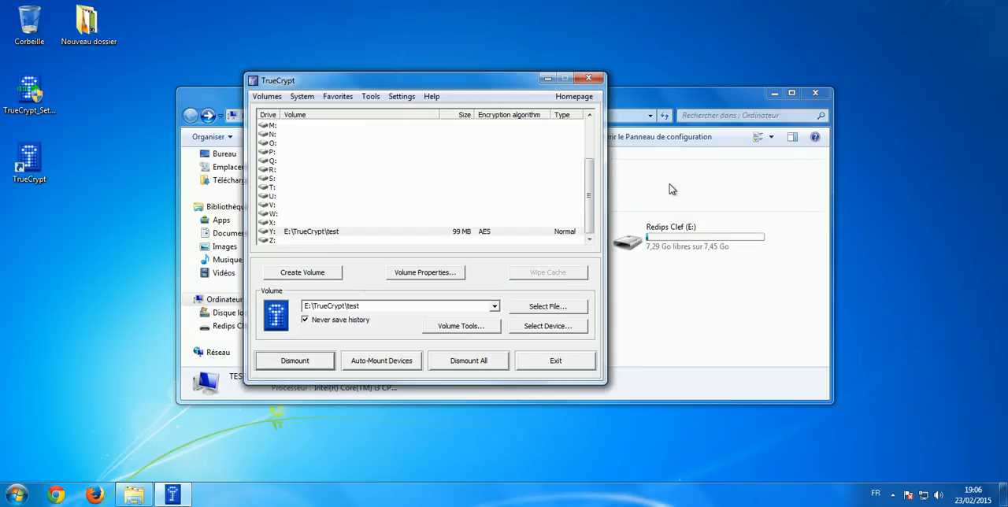
Check drive Y: in Explorer for the tuto folder and return to the TrueCrypt window
{"action": "left_click", "coordinate": [668, 186]}
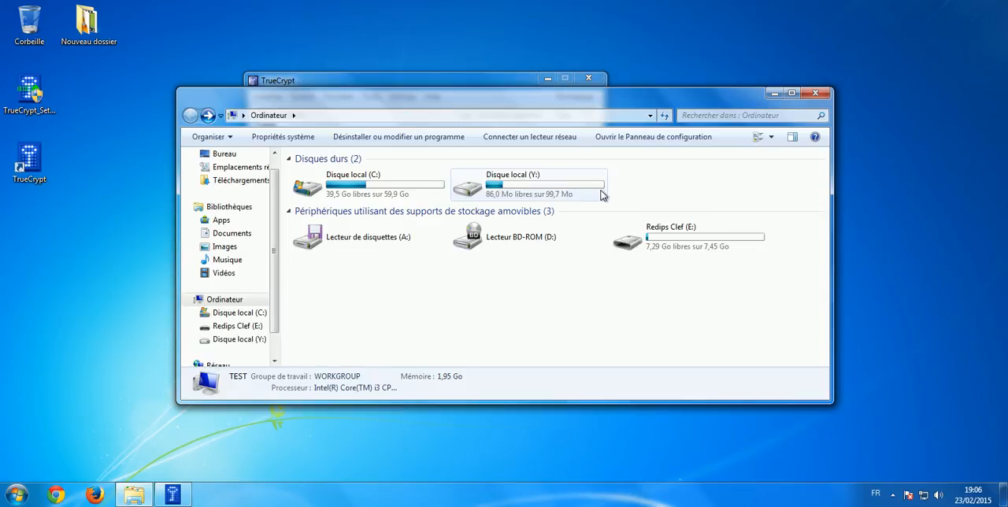
{"action": "double_click", "coordinate": [569, 187]}
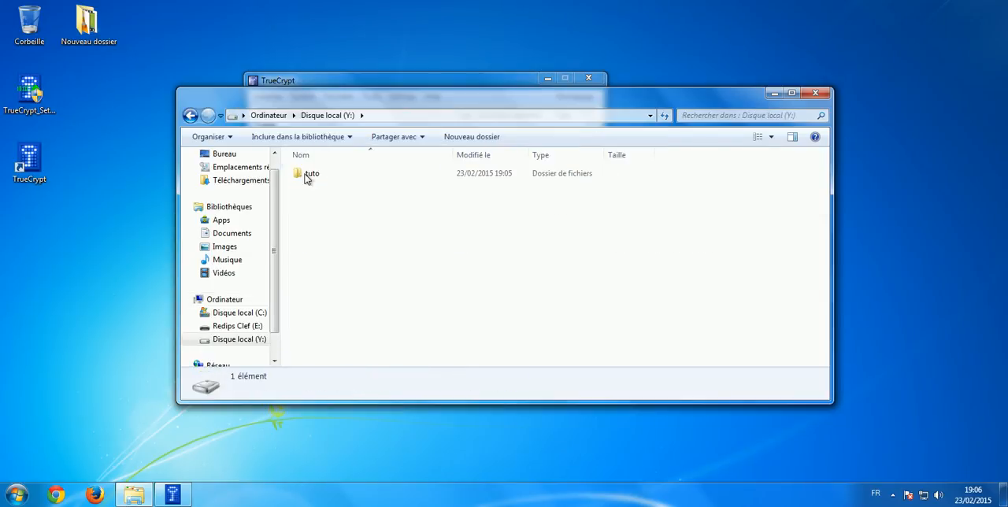
{"action": "left_click", "coordinate": [360, 177]}
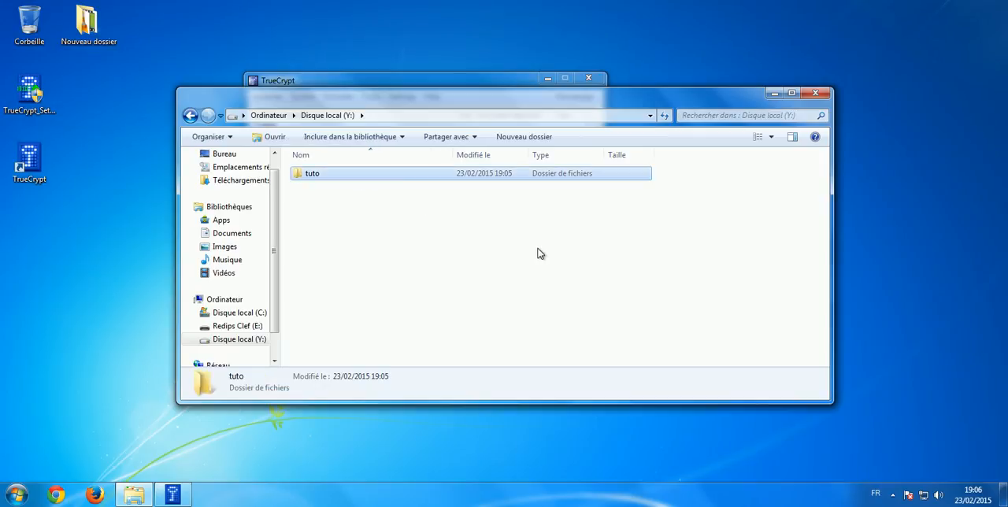
{"action": "key", "text": "BackSpace"}
{"action": "left_click", "coordinate": [483, 77]}
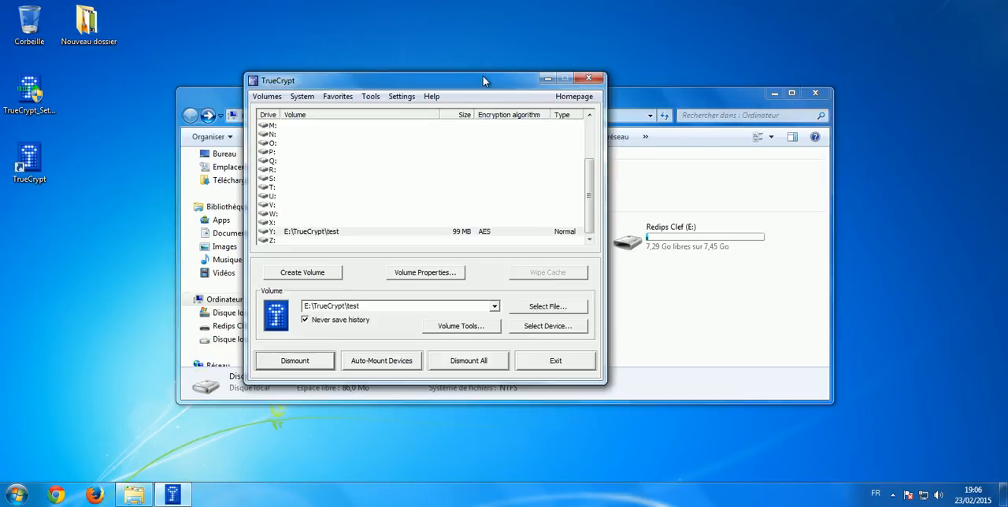